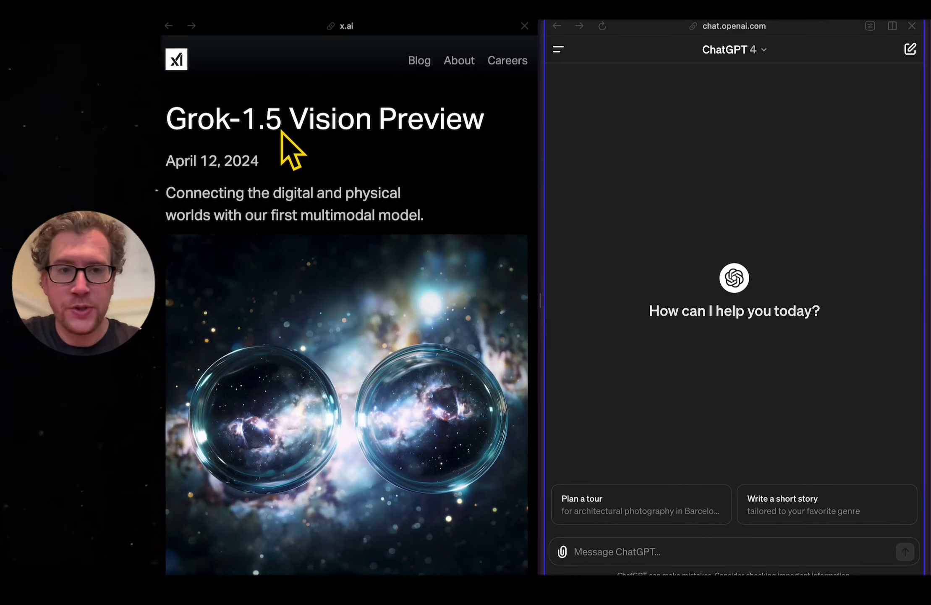
Step: Scroll the x.ai blog to the 'Writing code from a diagram' flowchart and Grok's Python guessing-game reply
scroll(391, 243, "down", 15)
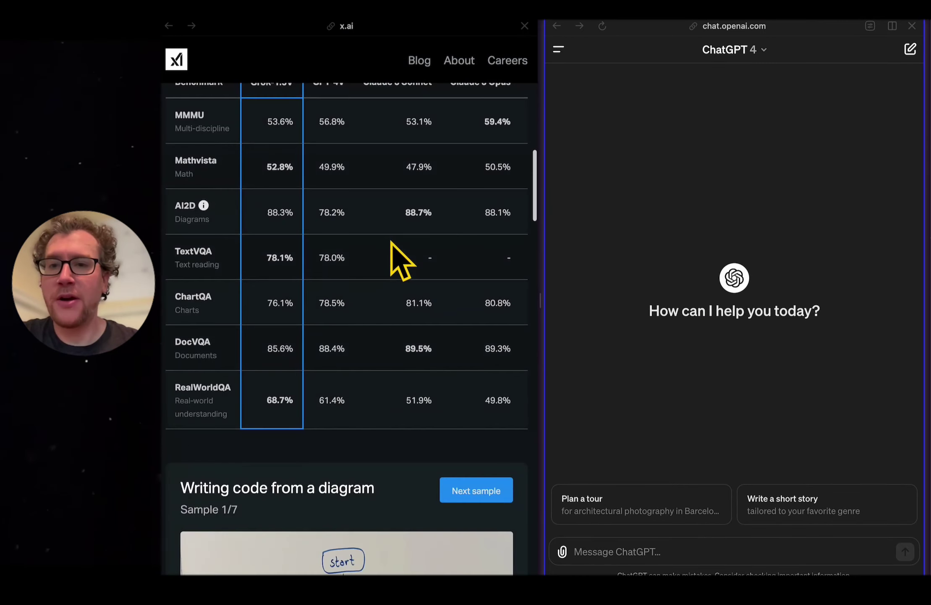
scroll(355, 297, "up", 3)
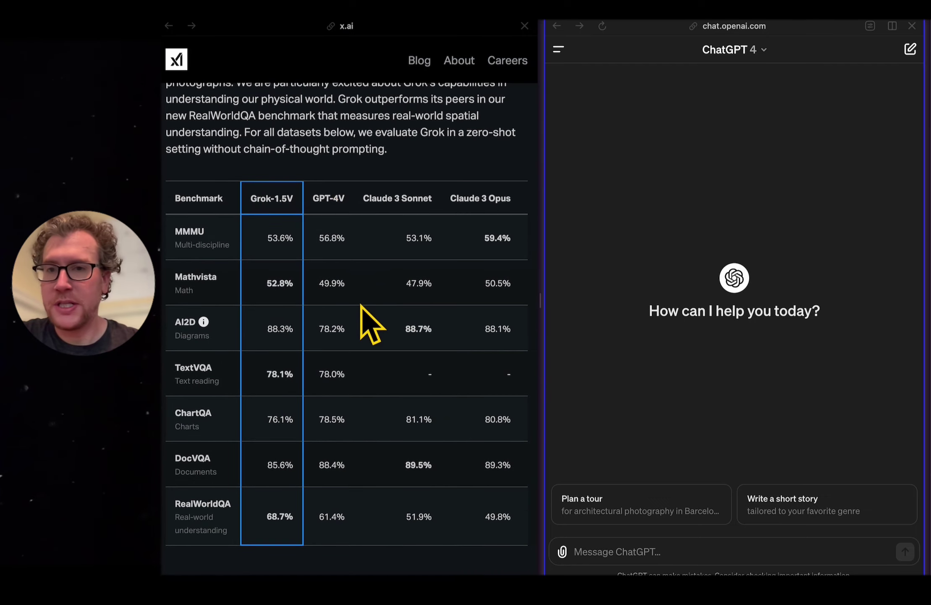
scroll(362, 307, "down", 12)
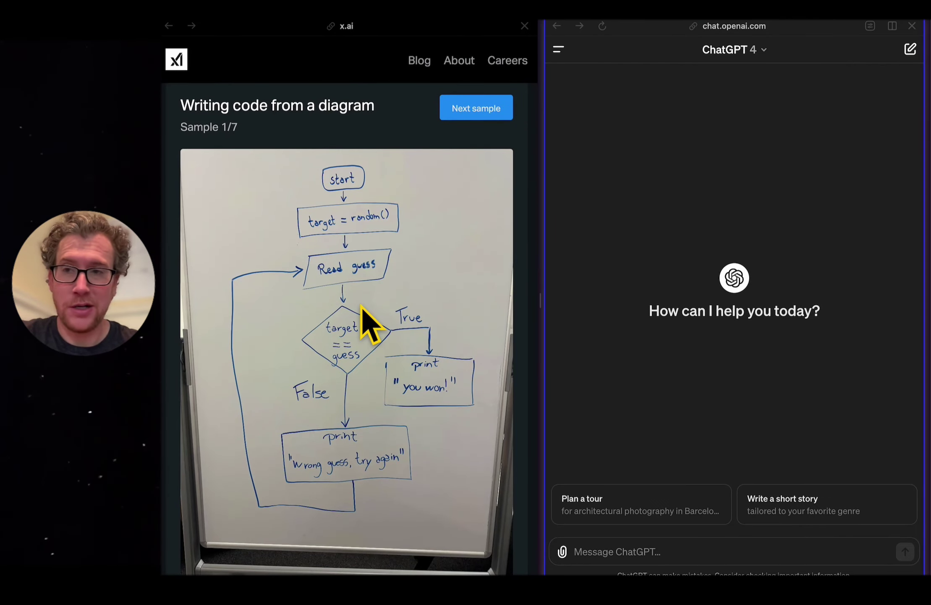
scroll(346, 235, "down", 3)
scroll(343, 269, "up", 1)
scroll(343, 273, "up", 1)
scroll(344, 271, "down", 5)
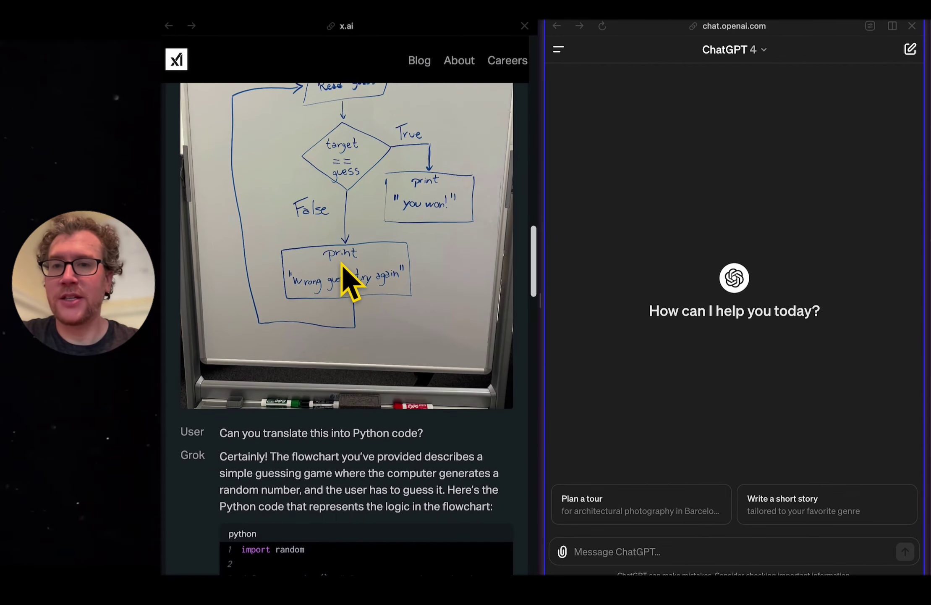
scroll(344, 271, "up", 2)
scroll(378, 378, "down", 3)
scroll(357, 236, "up", 5)
right_click(350, 218)
left_click(281, 339)
scroll(279, 340, "down", 10)
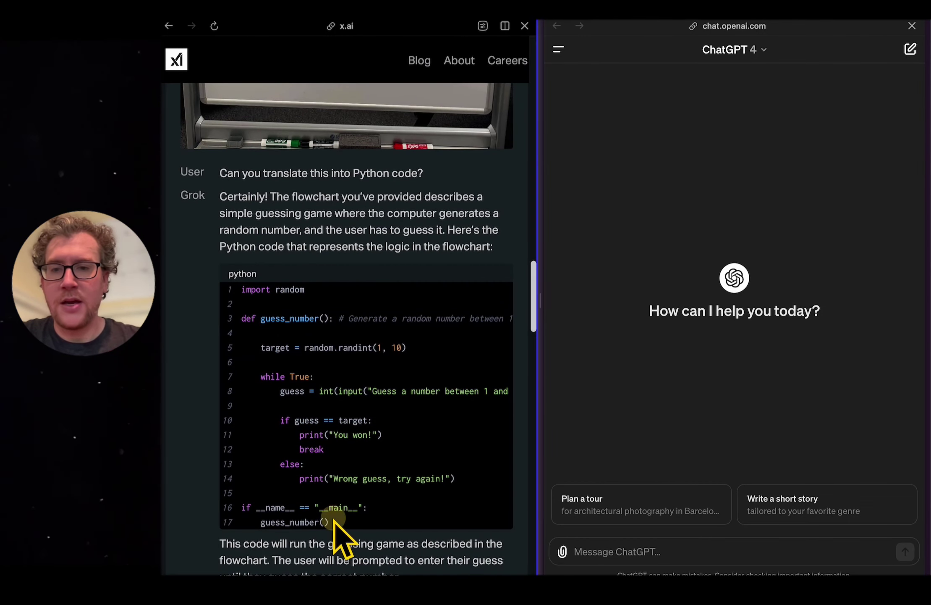
Step: Replace the Online Python sample script with Grok's guessing-game code and run it
left_click_drag(334, 521, 241, 289)
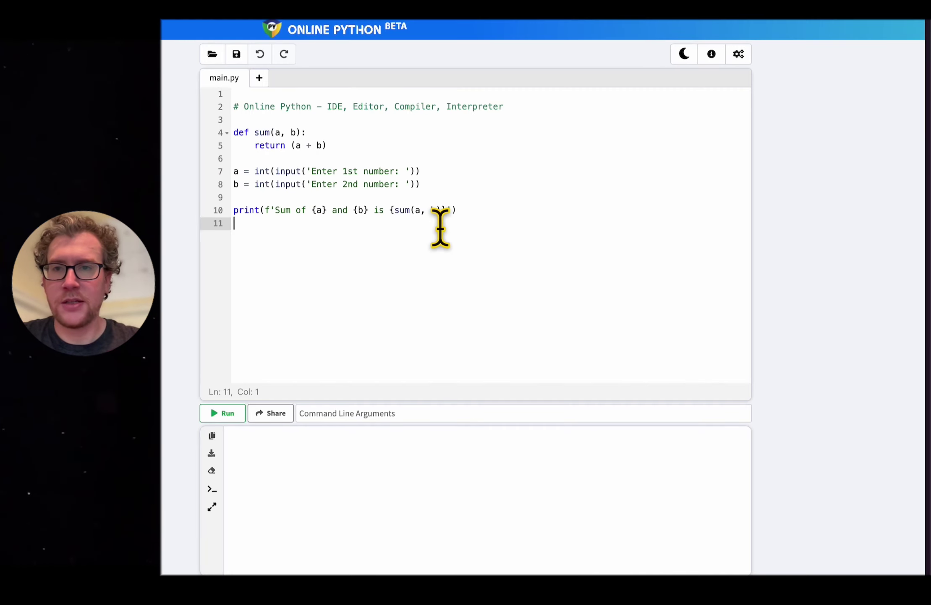
key("ctrl+a")
type("import random  def guess_number(): # Generate a random number between 1 and 10      target = random.randint(1, 10)      while True:         guess = int(input(\"Guess a number between 1 and 10: \"))          if guess == target:             print(\"You won!\")             break         else:             print(\"Wrong guess, try again!\")  if __name__ == \"__main__\":     guess_number()")
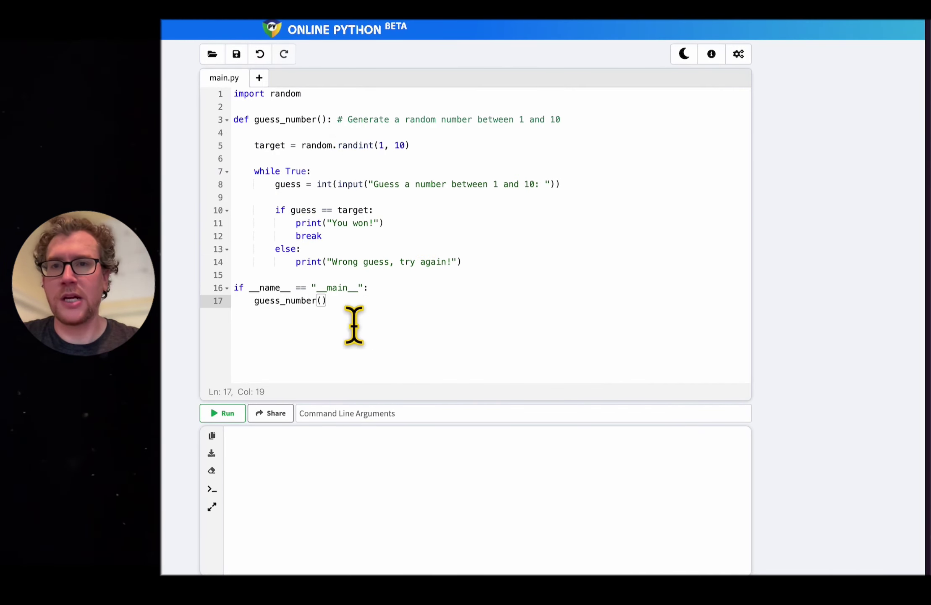
left_click(225, 413)
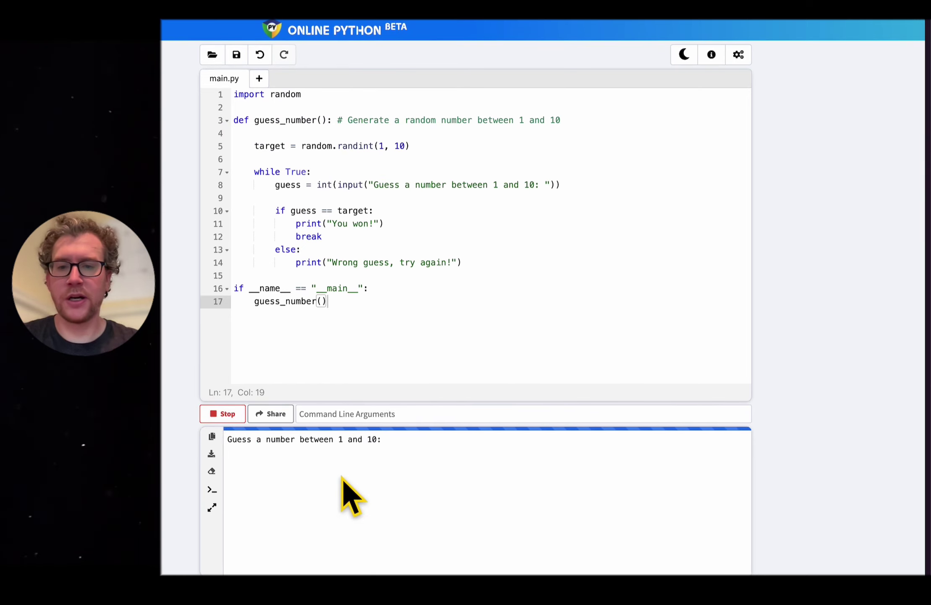
Step: Play the game with guesses 6, 5 and 4 until it prints You won!
type("6")
key("Return")
type("5")
key("Return")
type("4")
key("Return")
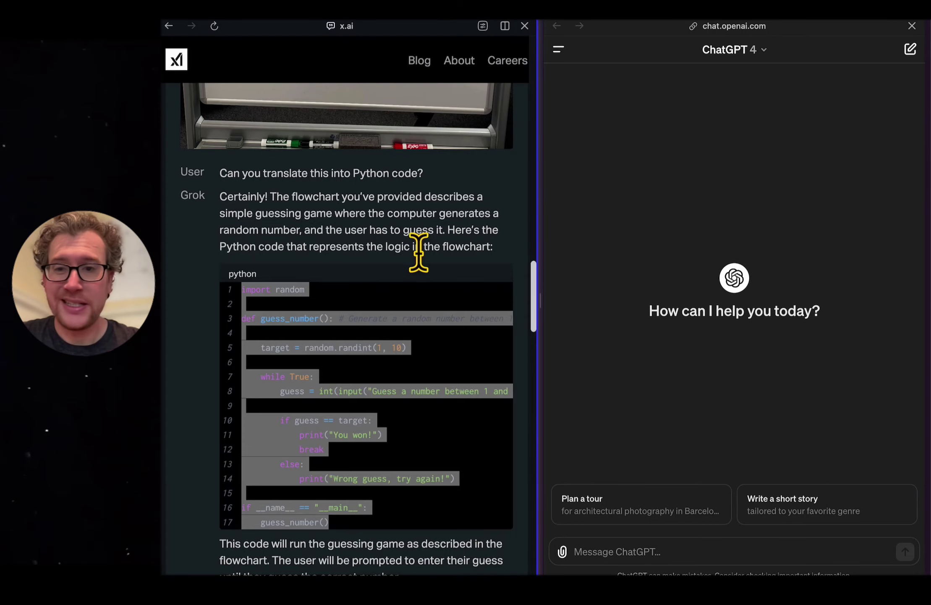
Step: Copy the whiteboard flowchart image from x.ai into the ChatGPT message box
left_click(415, 253)
scroll(399, 235, "up", 3)
right_click(380, 194)
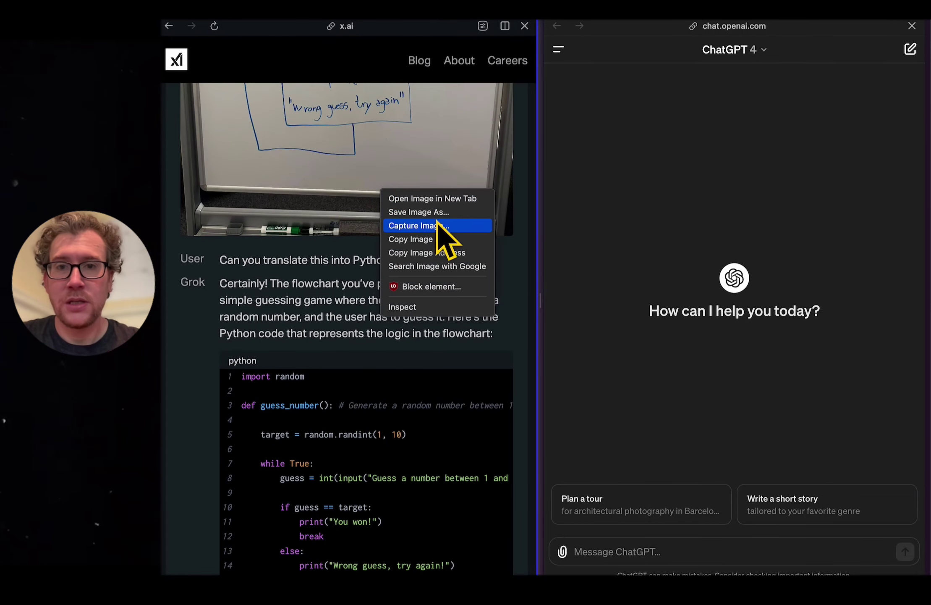
left_click(433, 245)
left_click(662, 550)
key("ctrl+v")
Step: Add the blog's code-writing question under the image, send it, and expand ChatGPT's analysis
scroll(395, 271, "up", 1)
left_click_drag(425, 281, 219, 280)
key("ctrl+c")
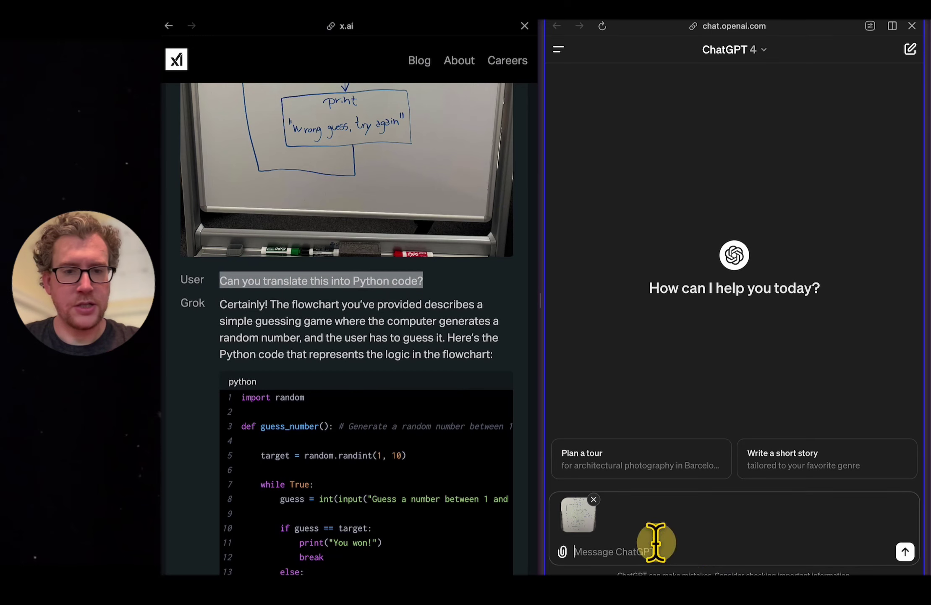
left_click(657, 544)
key("ctrl+v")
key("shift+Return")
key("BackSpace")
left_click(904, 551)
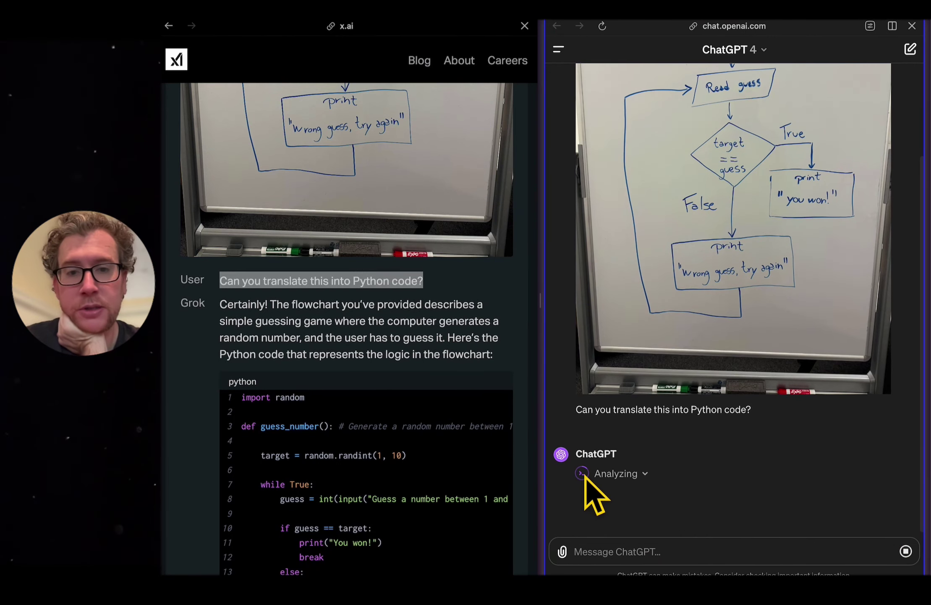
left_click(596, 475)
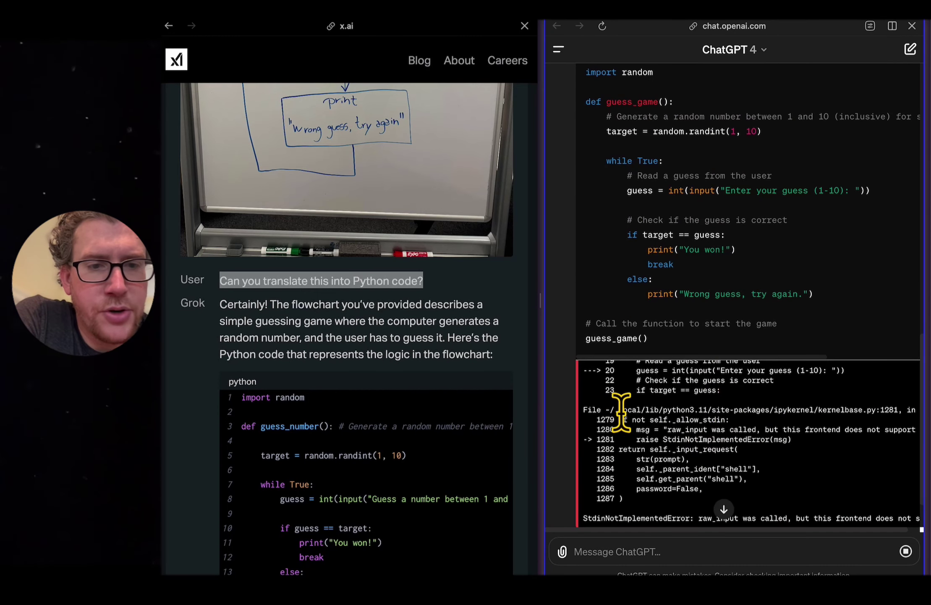
scroll(570, 286, "up", 5)
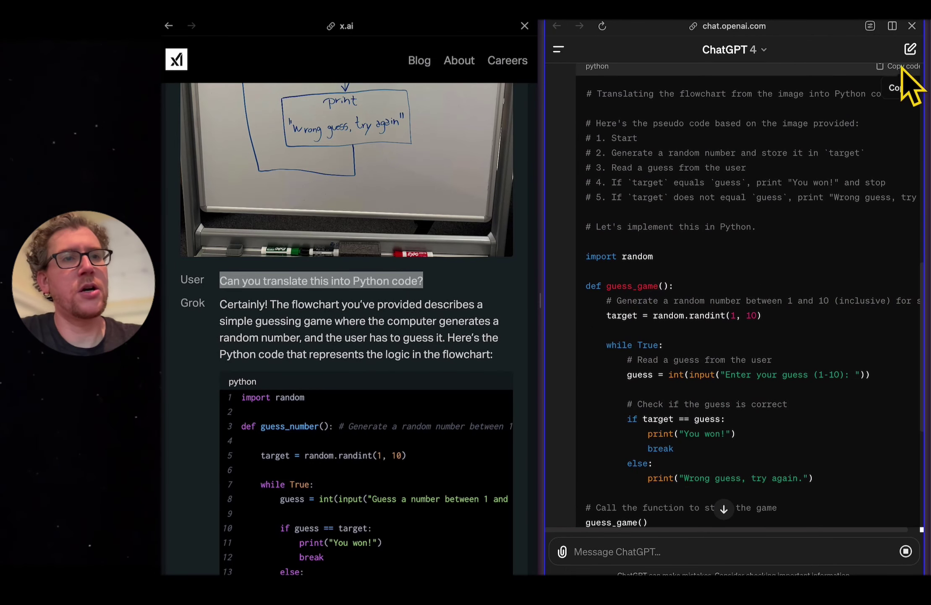
Step: Replace the editor code with ChatGPT's guess_game code, run it, and guess 5
left_click(902, 67)
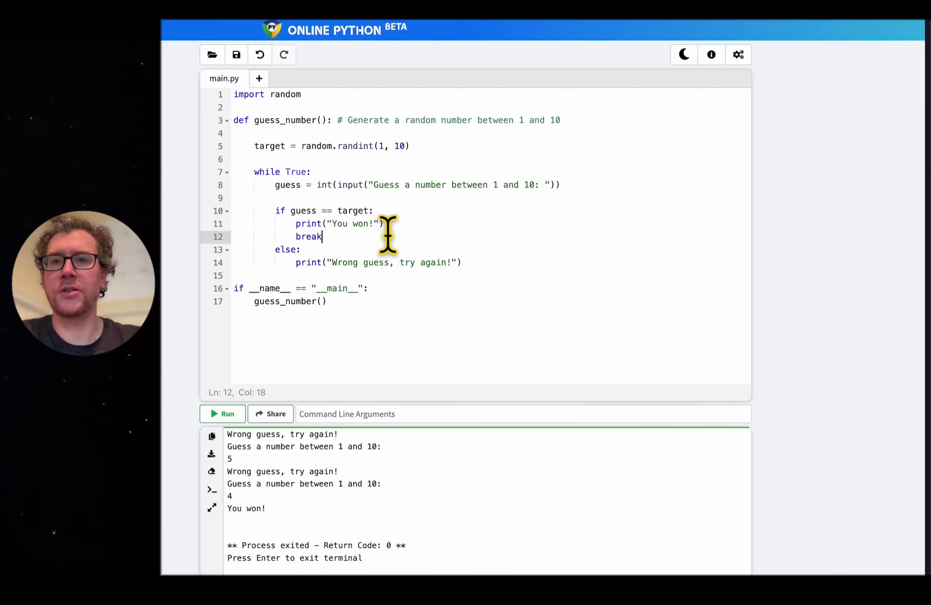
key("super+a")
key("super+v")
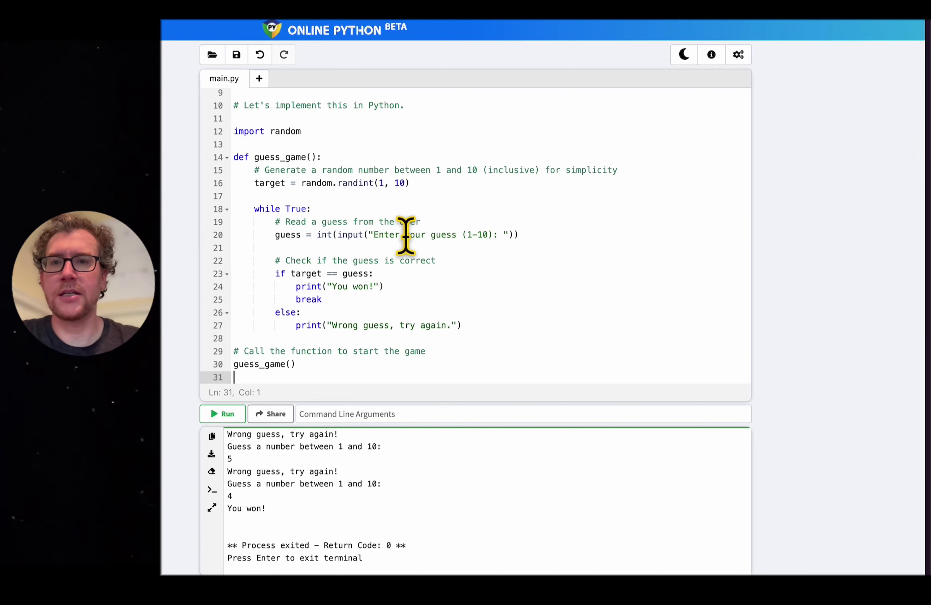
scroll(406, 233, "up", 3)
scroll(407, 238, "down", 6)
scroll(416, 208, "up", 5)
key("super+Return")
type("5")
key("Return")
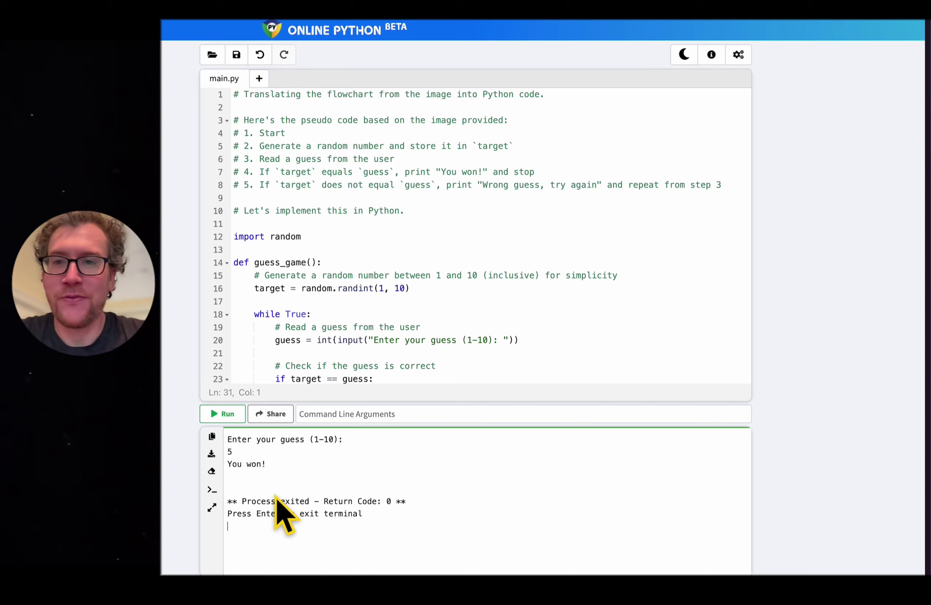
Step: Run the game again with guesses 5 and then 4 until it wins
left_click(221, 415)
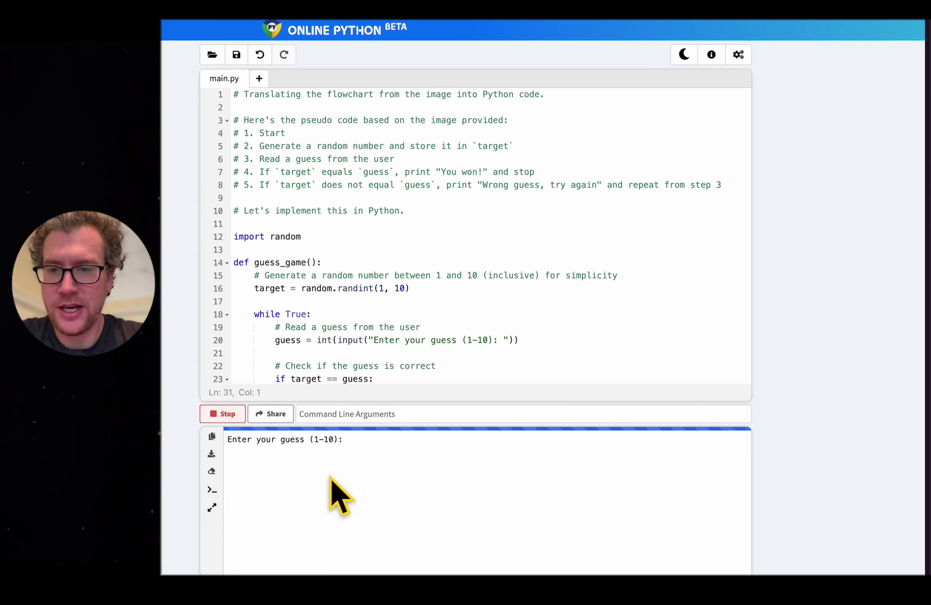
type("5")
key("Return")
type("4")
key("Return")
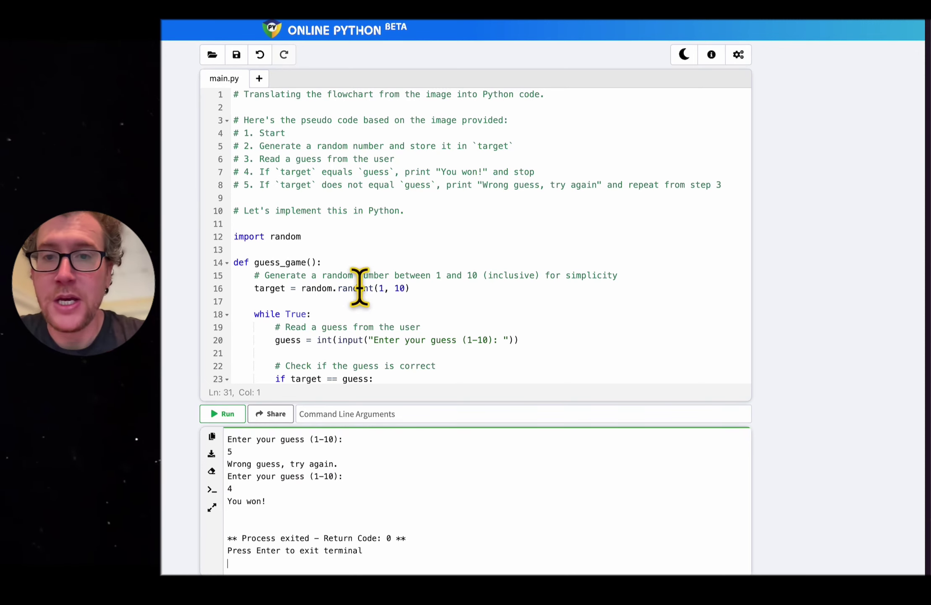
Step: Highlight comment lines, including the read-a-guess comment on line 19, to compare both scripts
scroll(373, 275, "down", 3)
left_click_drag(255, 158, 451, 176)
left_click(478, 158)
left_click_drag(422, 209, 271, 207)
scroll(347, 277, "up", 5)
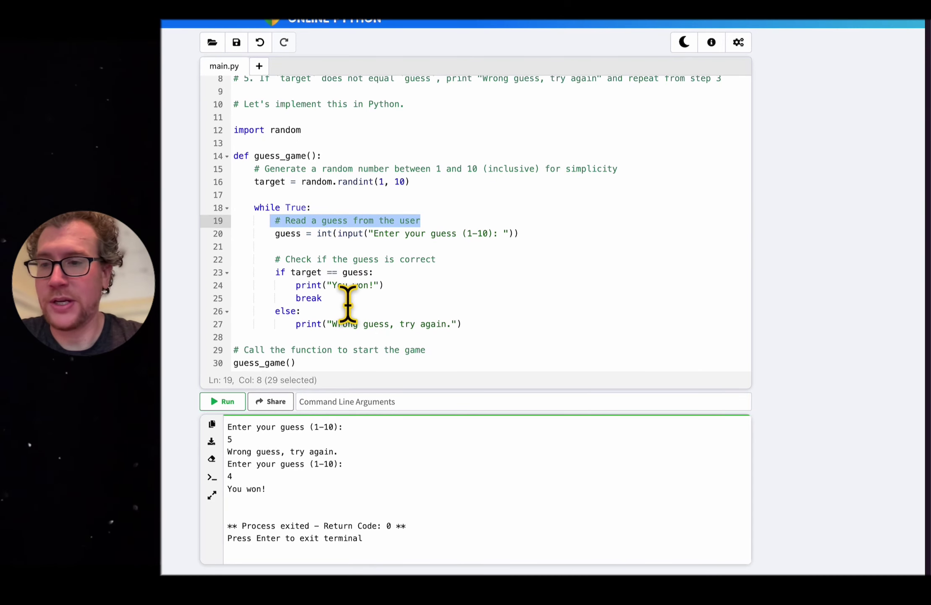
scroll(347, 276, "up", 3)
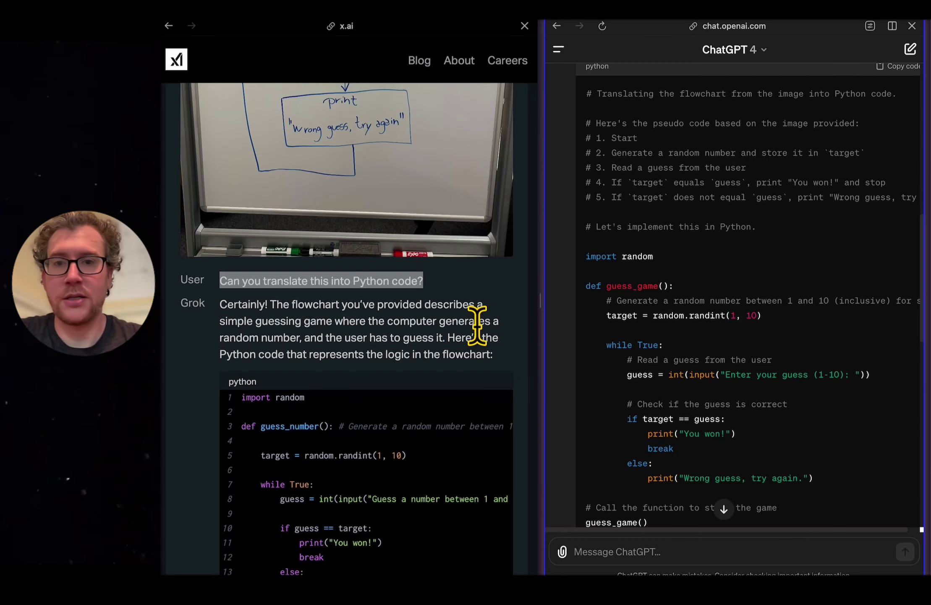
scroll(368, 266, "down", 4)
left_click_drag(339, 269, 500, 269)
left_click(447, 272)
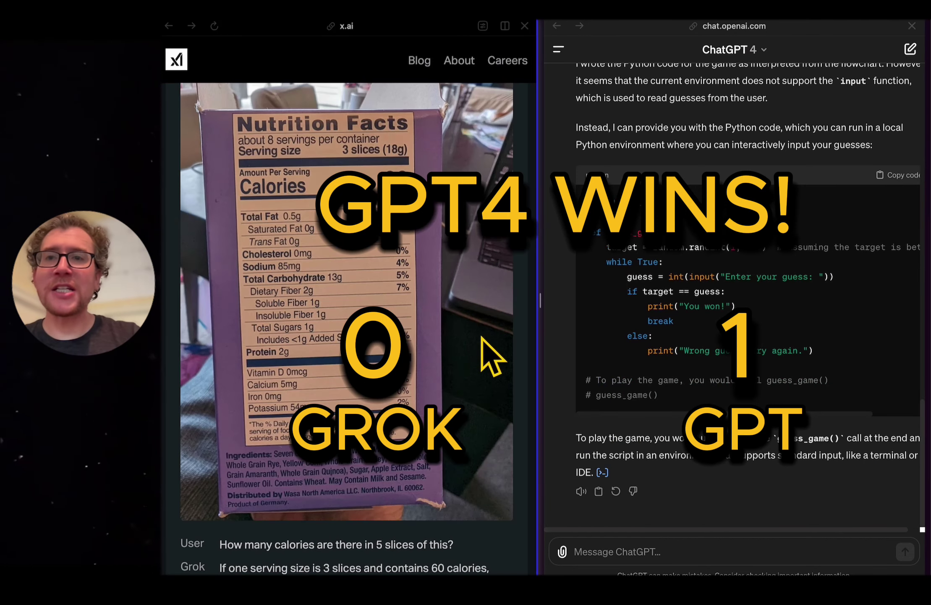
Step: Scroll the x.ai blog to the Calculating calories nutrition-label sample with Grok's 100-calorie answer
scroll(491, 355, "up", 2)
scroll(422, 350, "down", 3)
scroll(386, 478, "down", 3)
scroll(392, 525, "up", 3)
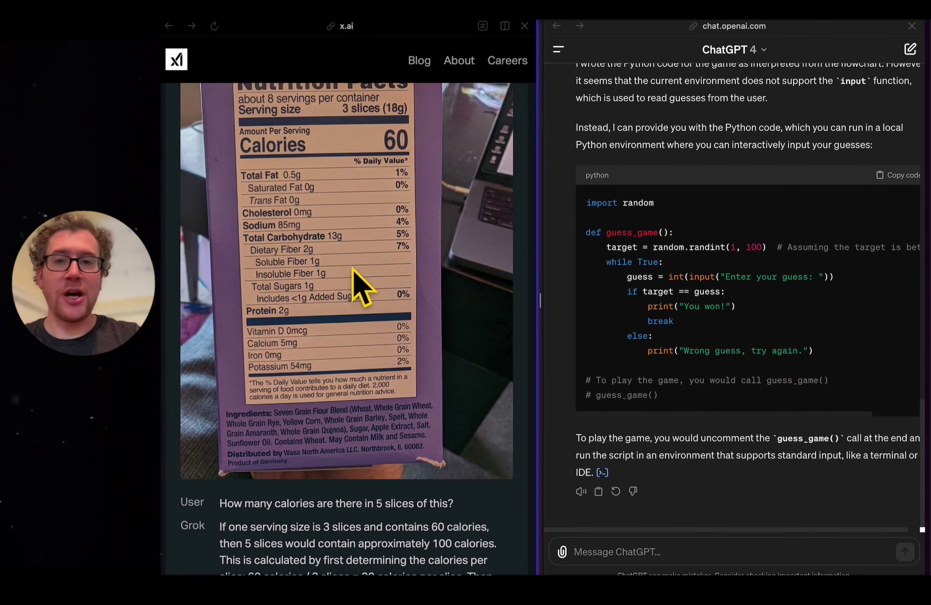
scroll(256, 263, "up", 4)
scroll(321, 284, "down", 1)
scroll(321, 281, "down", 2)
scroll(331, 282, "down", 3)
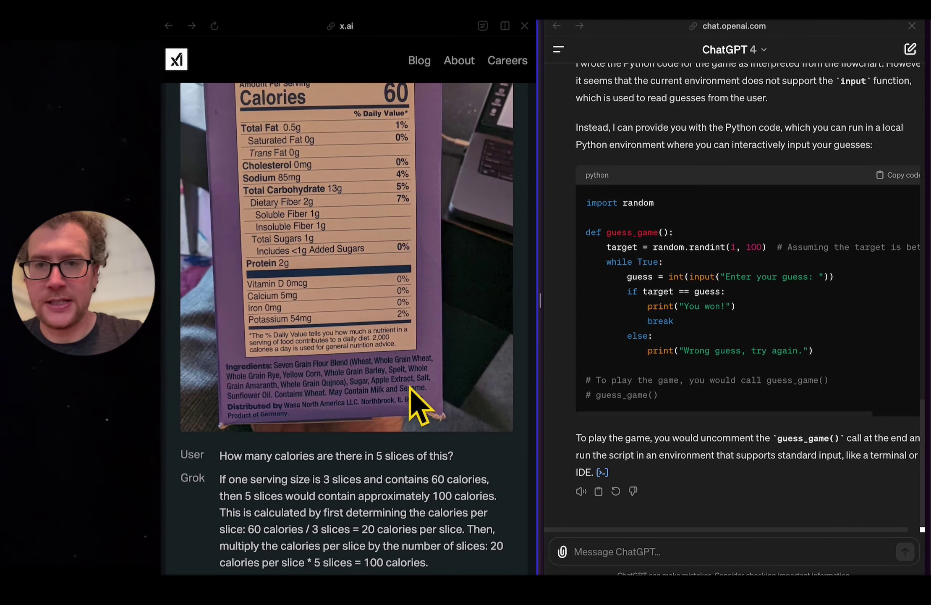
Step: Copy the nutrition-label image from x.ai into the ChatGPT message box
scroll(403, 378, "up", 2)
right_click(386, 262)
left_click(467, 313)
left_click(656, 548)
key("super+v")
Step: Add the calories-in-5-slices question, send it, and check Grok's 100-calorie conclusion
scroll(470, 414, "down", 4)
left_click_drag(470, 414, 217, 403)
key("super+c")
left_click(632, 533)
key("super+v")
key("Return")
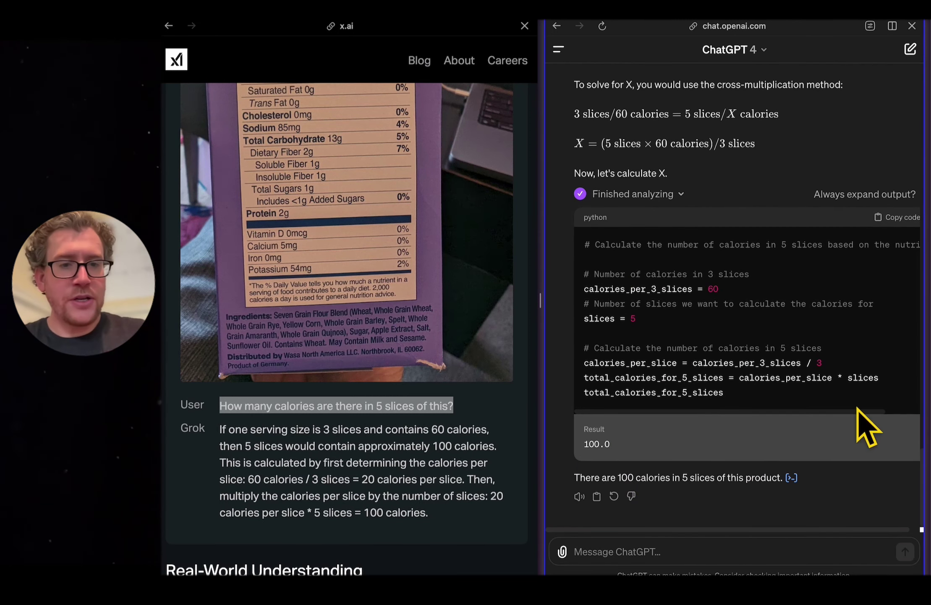
left_click_drag(437, 514, 302, 509)
left_click(300, 506)
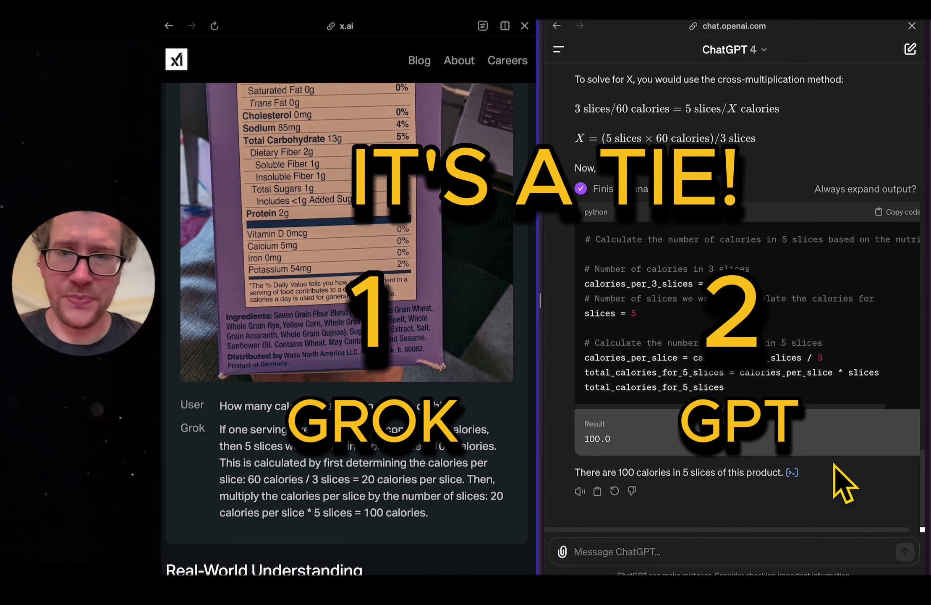
scroll(489, 256, "up", 5)
Step: Advance x.ai to the bedtime-story sample and send its child's drawing with the prompt to ChatGPT
left_click(477, 120)
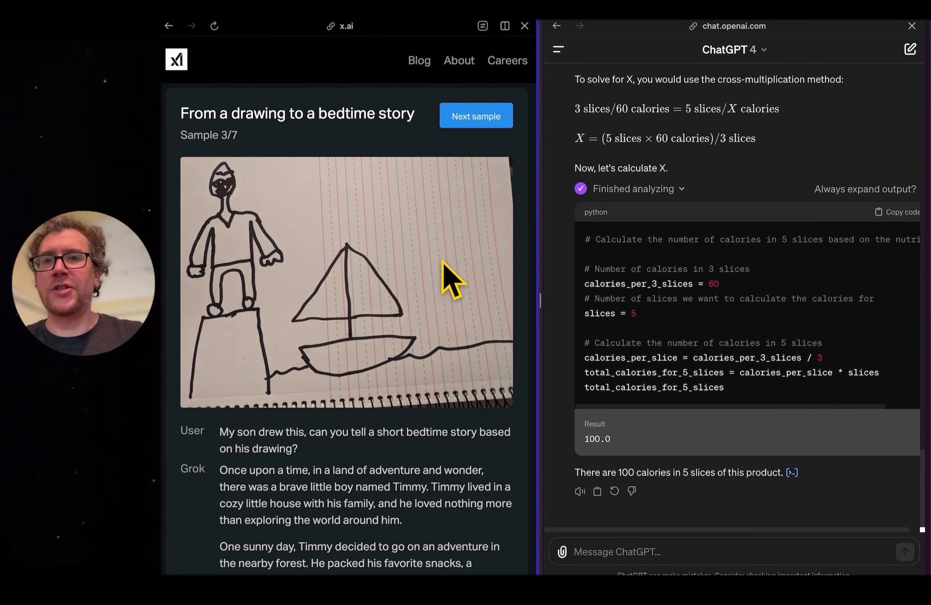
right_click(329, 278)
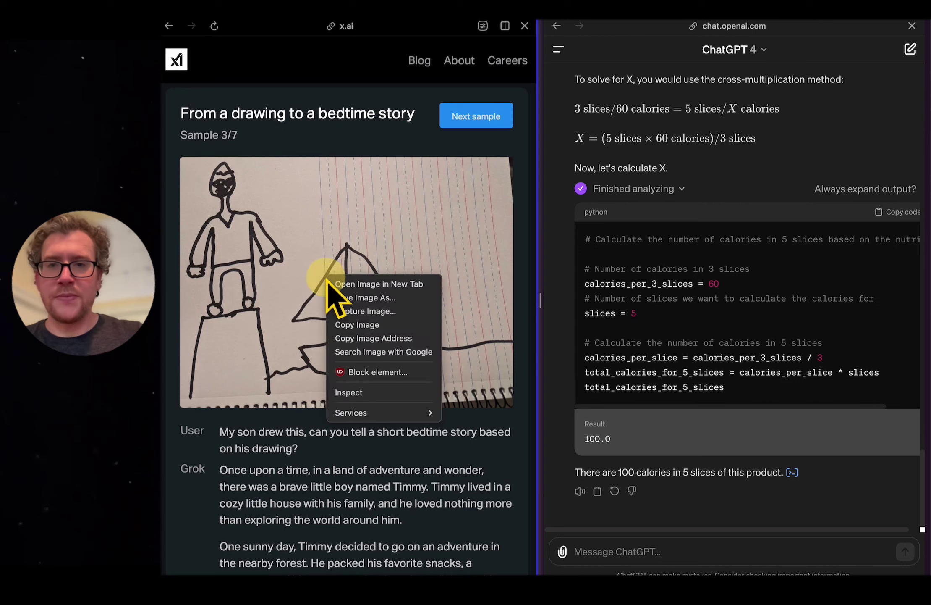
left_click(399, 325)
left_click(649, 544)
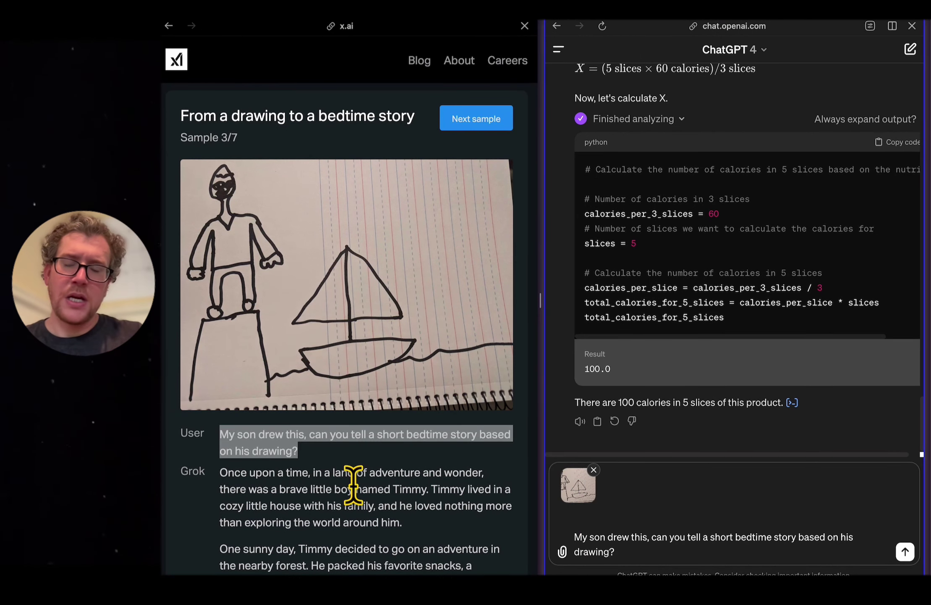
scroll(357, 489, "down", 3)
scroll(354, 485, "down", 5)
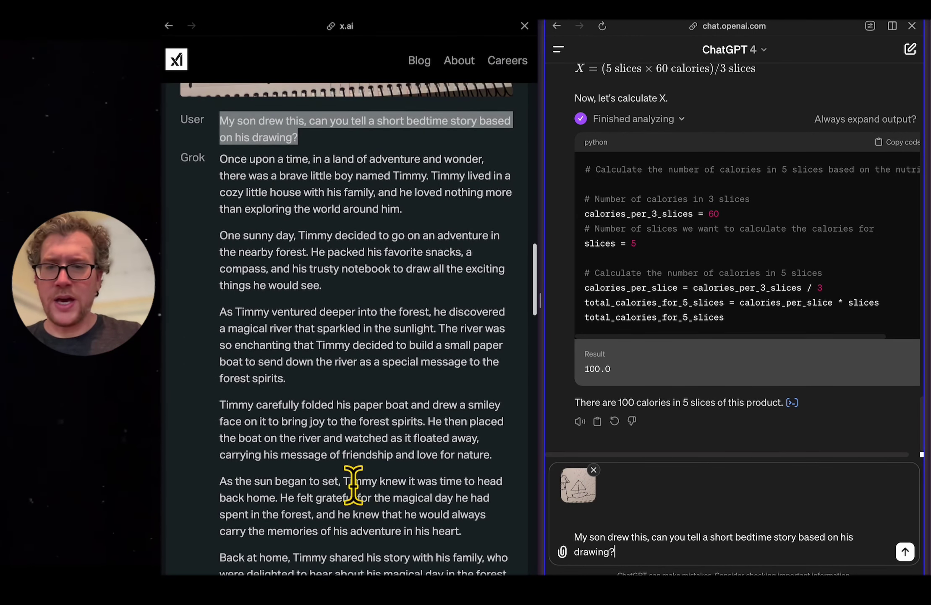
scroll(353, 485, "up", 2)
key("Return")
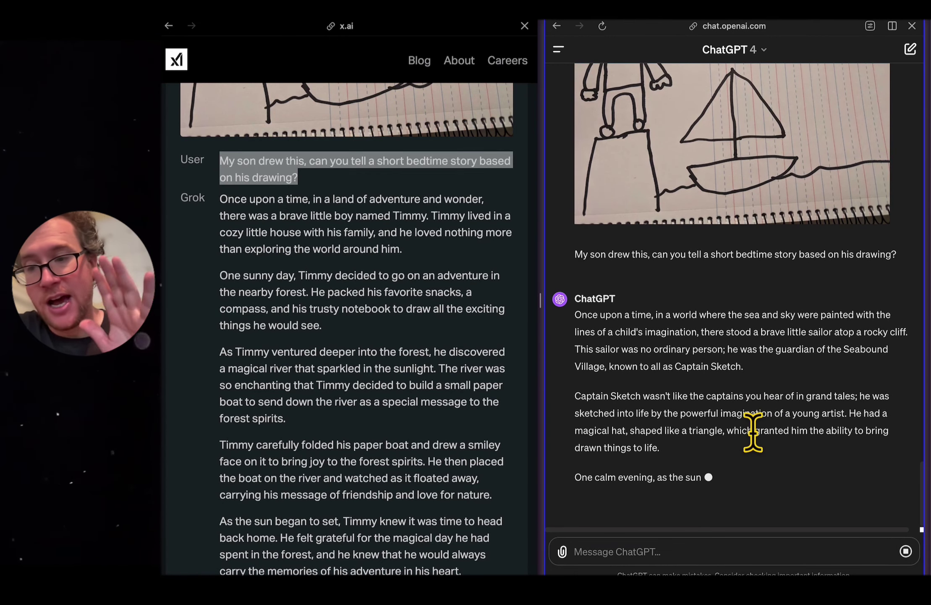
Step: Review Grok's bedtime story for the drawing on the x.ai page
scroll(800, 410, "up", 1)
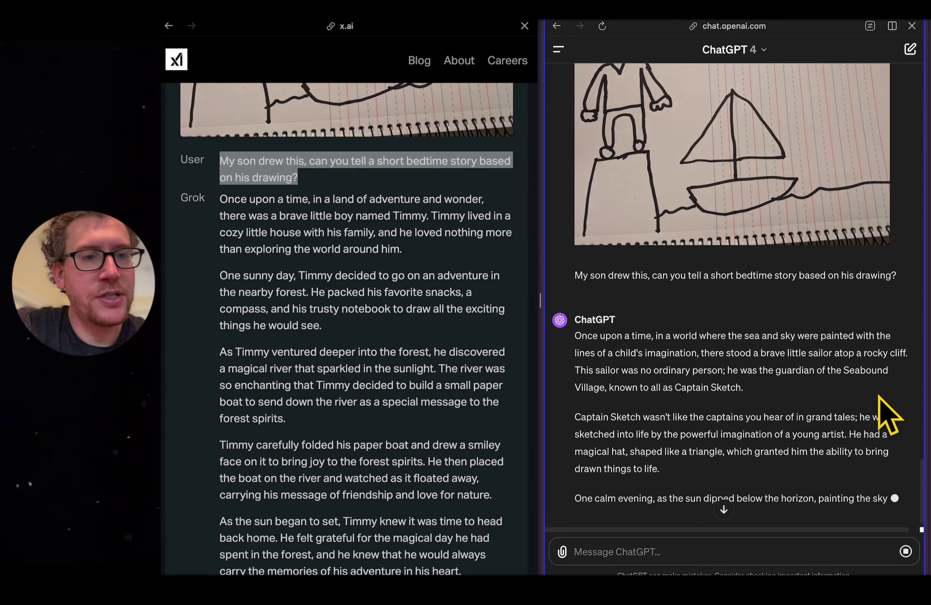
scroll(888, 416, "up", 2)
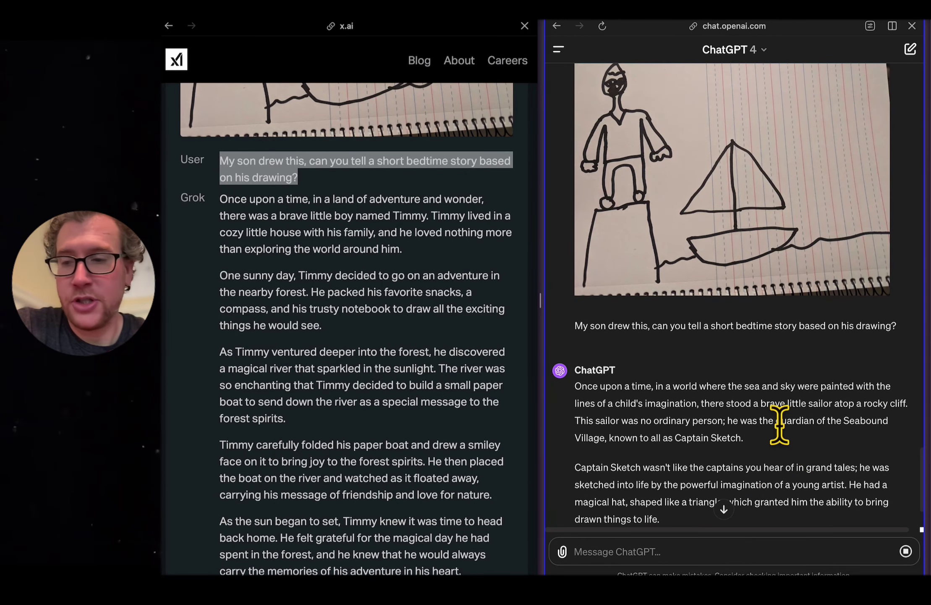
scroll(463, 282, "up", 1)
left_click(445, 250)
left_click_drag(221, 243, 308, 260)
left_click(373, 270)
left_click_drag(323, 336, 254, 338)
scroll(257, 344, "up", 5)
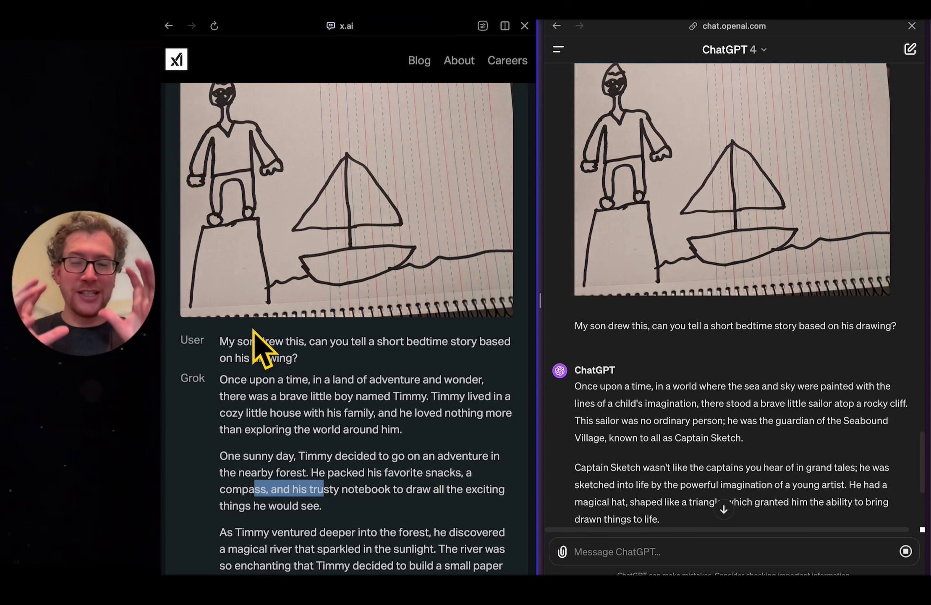
Step: Read through ChatGPT's Captain Sketch story, marking a passage along the way
scroll(754, 389, "down", 2)
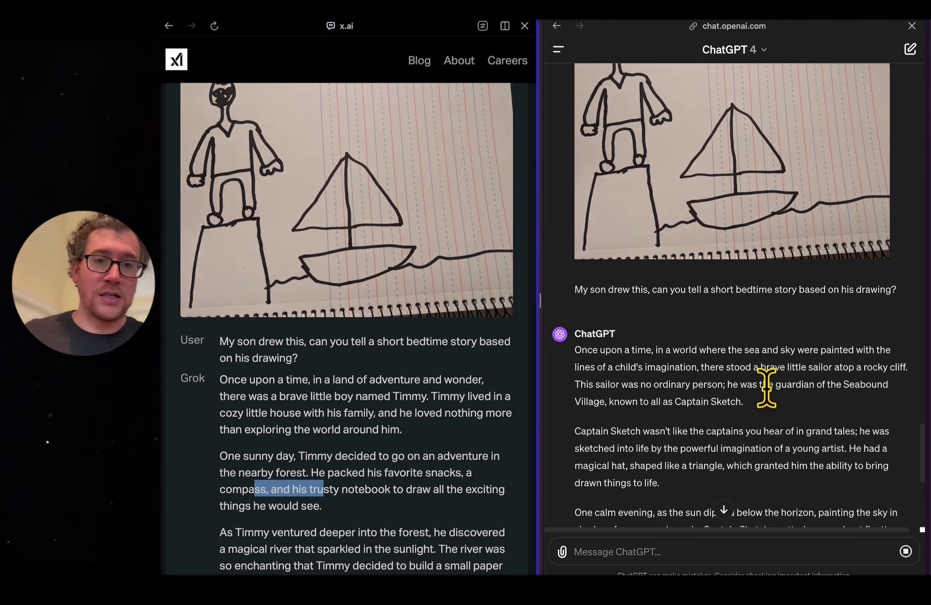
scroll(759, 433, "down", 5)
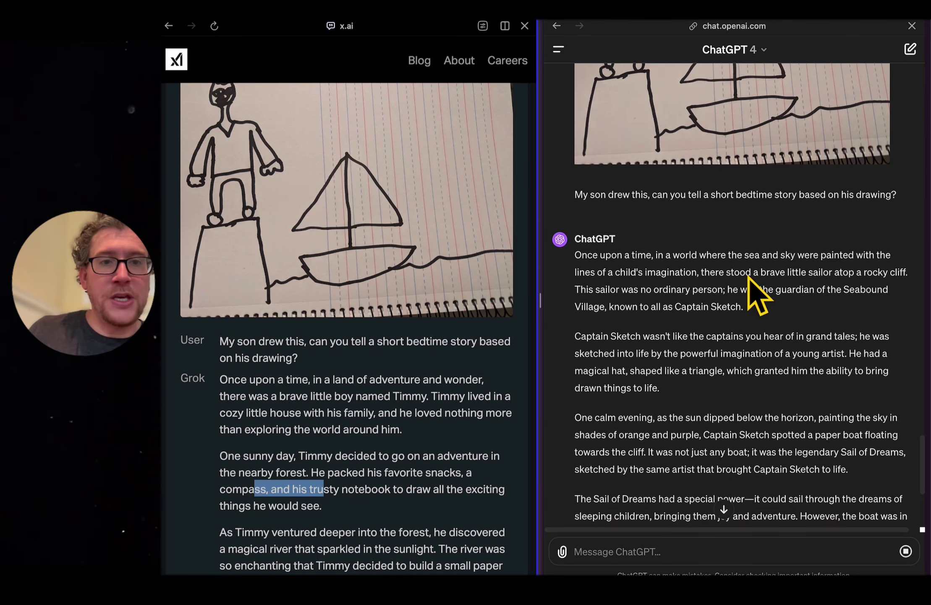
left_click_drag(733, 273, 769, 323)
left_click(770, 322)
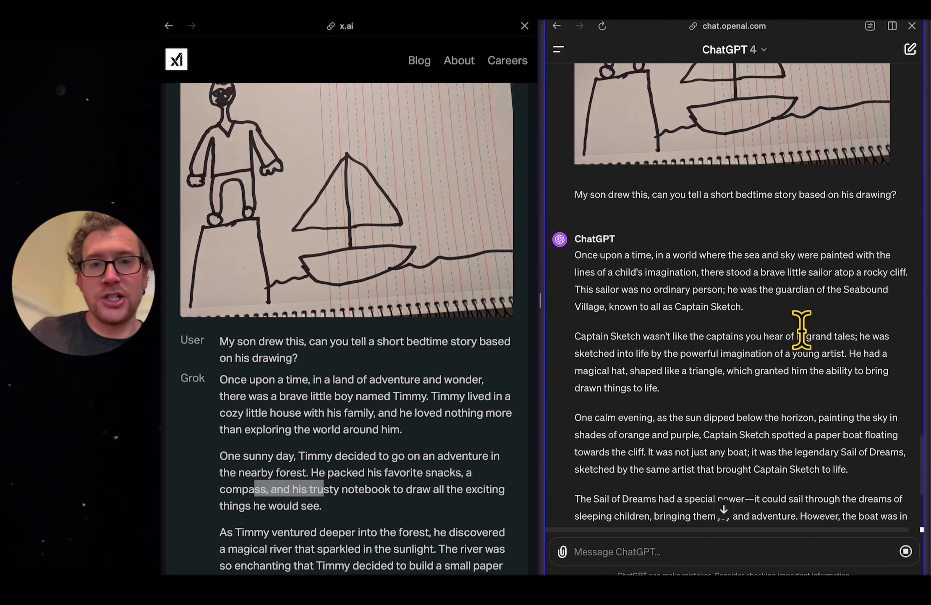
scroll(747, 310, "down", 4)
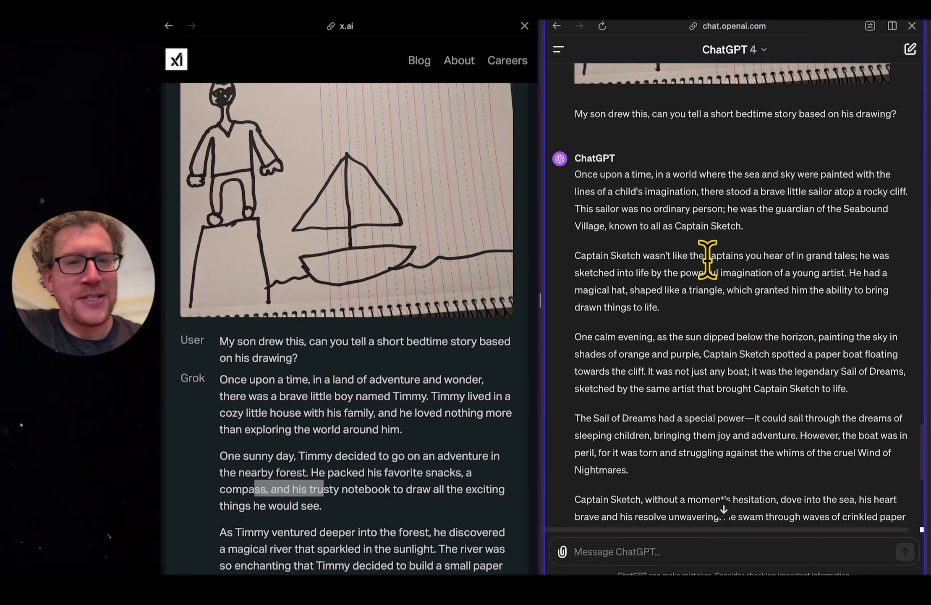
scroll(755, 358, "down", 1)
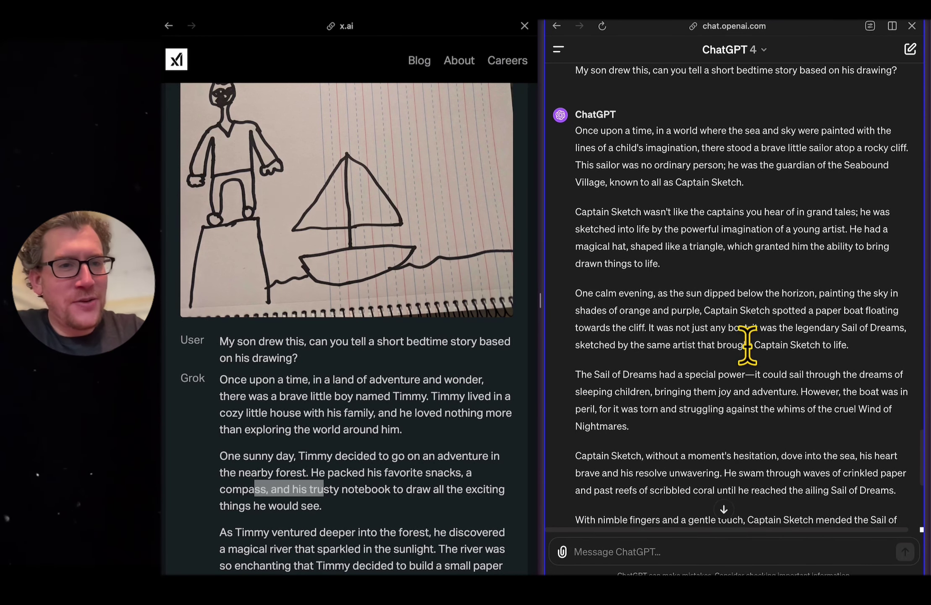
Step: Mark the story's lines about the young artist's imagination and the triangle-shaped magical hat
left_click_drag(592, 229, 846, 230)
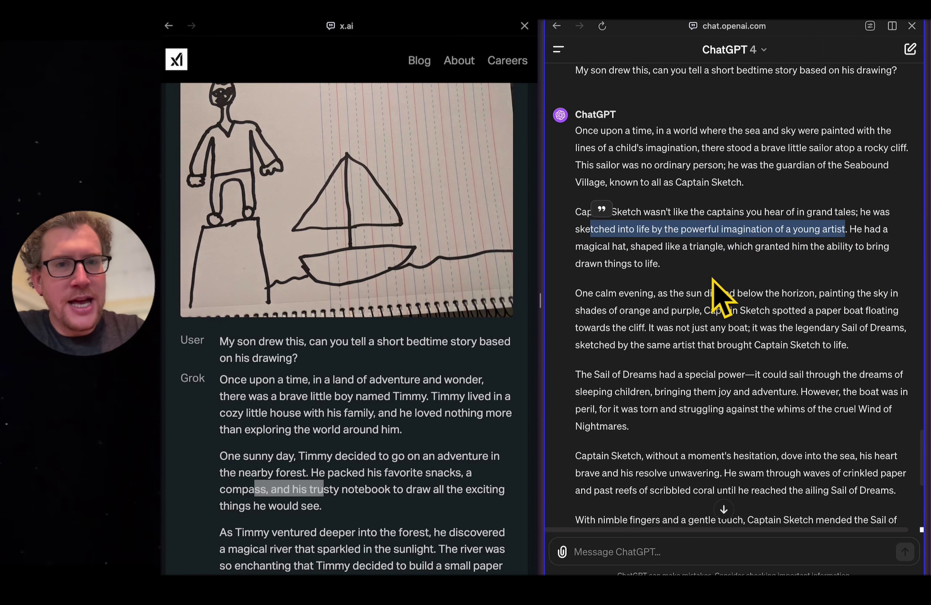
left_click_drag(596, 247, 697, 247)
scroll(716, 241, "up", 8)
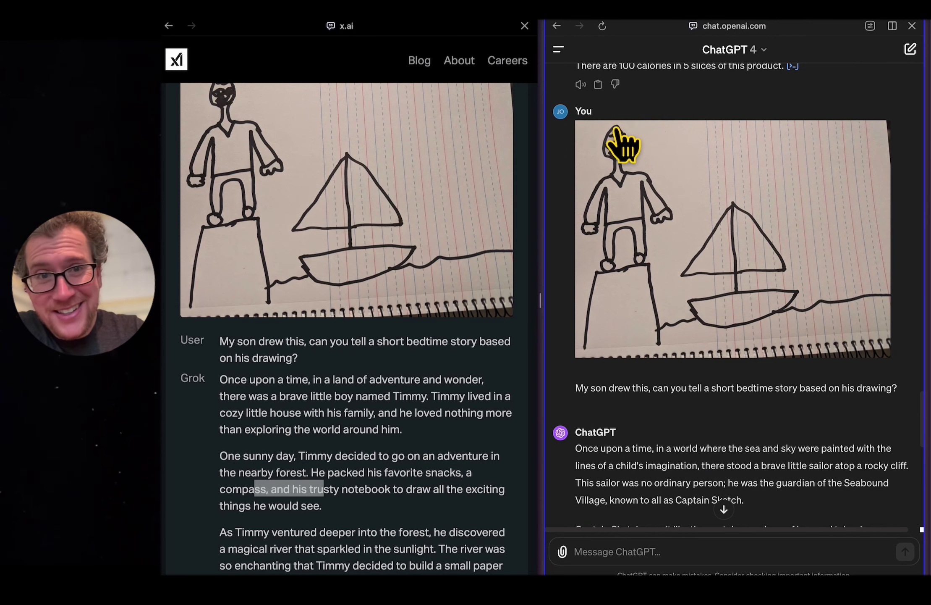
scroll(724, 333, "down", 6)
left_click_drag(654, 355, 884, 394)
left_click(884, 393)
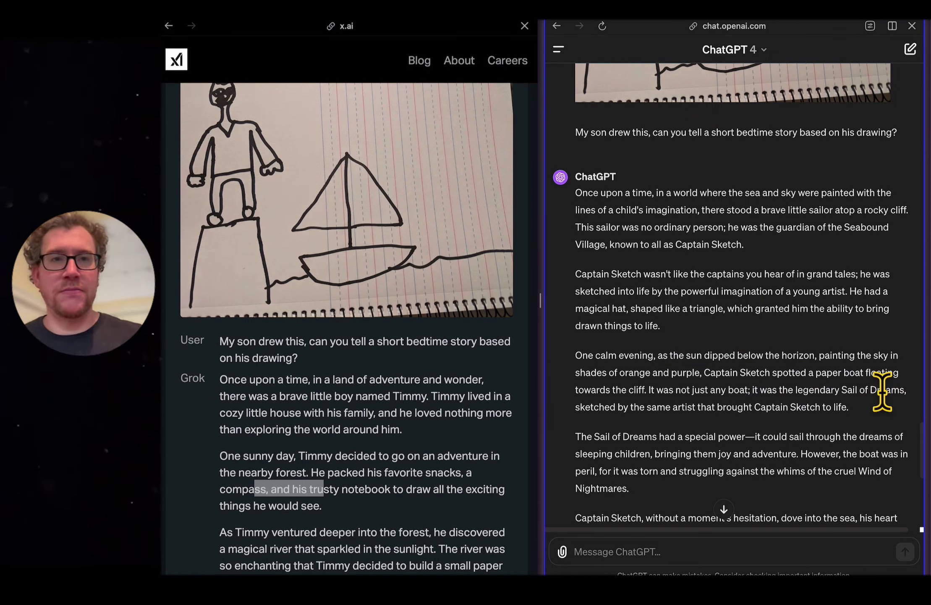
scroll(761, 372, "down", 10)
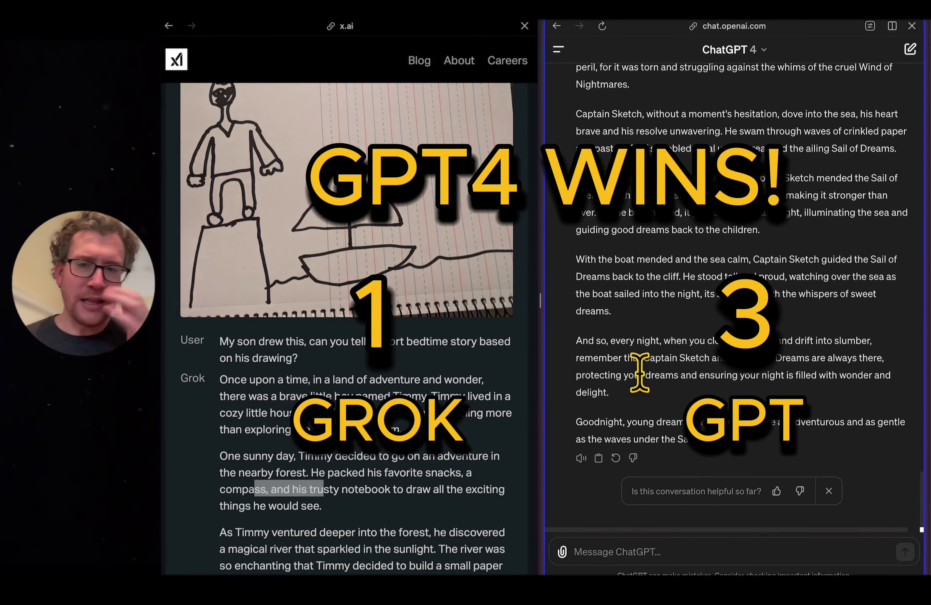
scroll(224, 390, "down", 11)
scroll(259, 285, "up", 4)
Step: Copy the Startups versus Big companies meme image into the ChatGPT message box
scroll(365, 294, "down", 5)
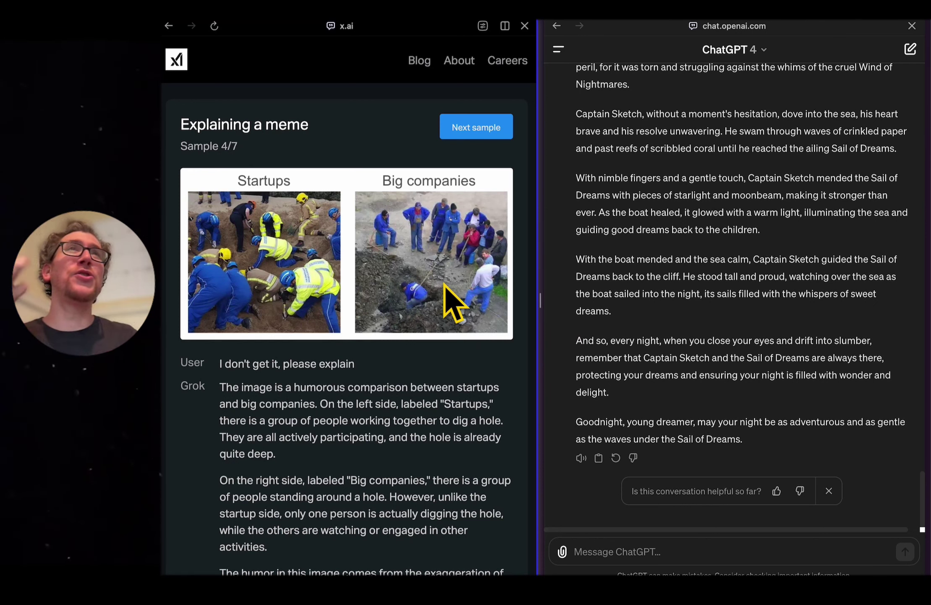
right_click(403, 261)
left_click(496, 316)
left_click(626, 550)
key("super+v")
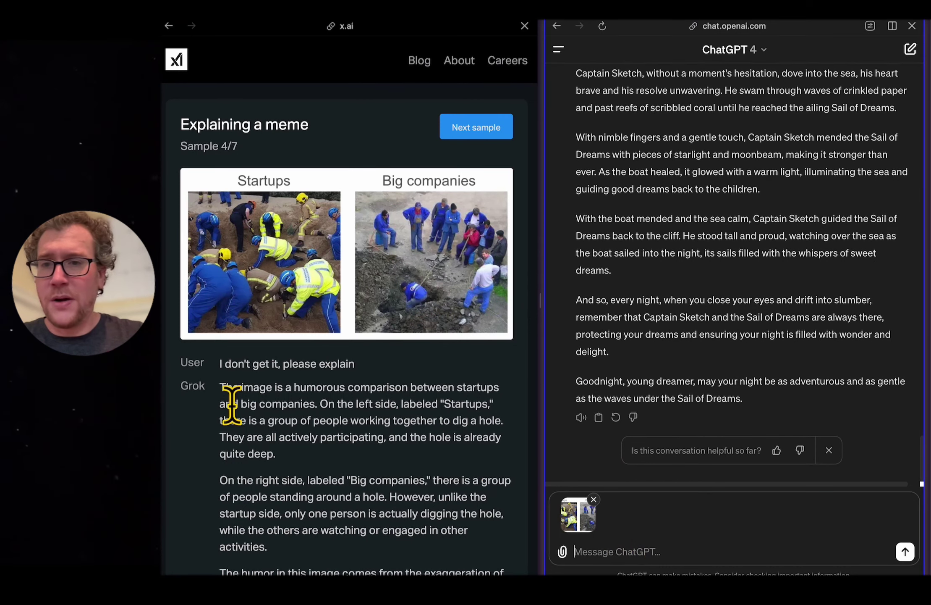
Step: Add the question 'I don't get it, please explain' and send it to ChatGPT
triple_click(390, 378)
scroll(390, 380, "down", 1)
left_click(643, 548)
key("super+v")
key("shift+Return")
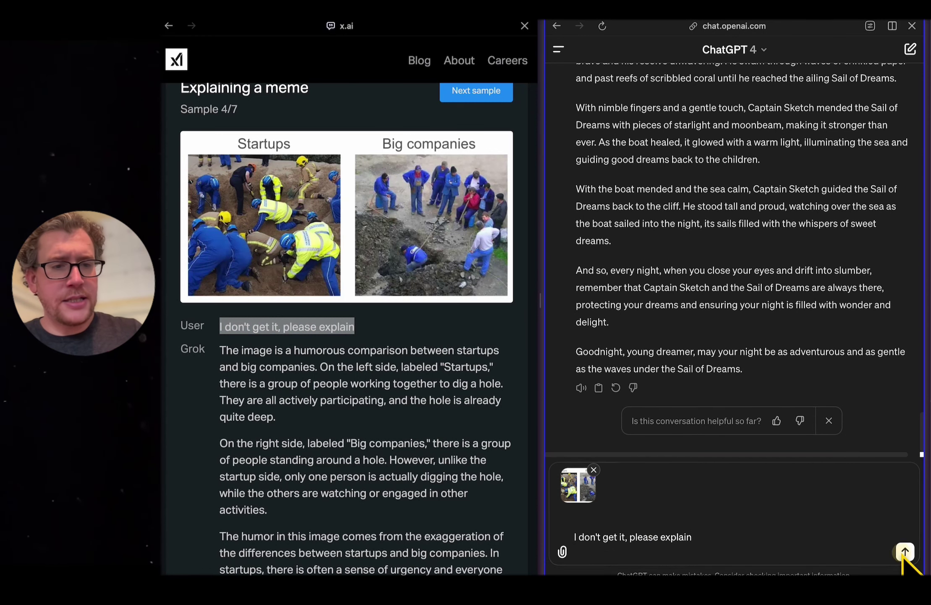
left_click(905, 552)
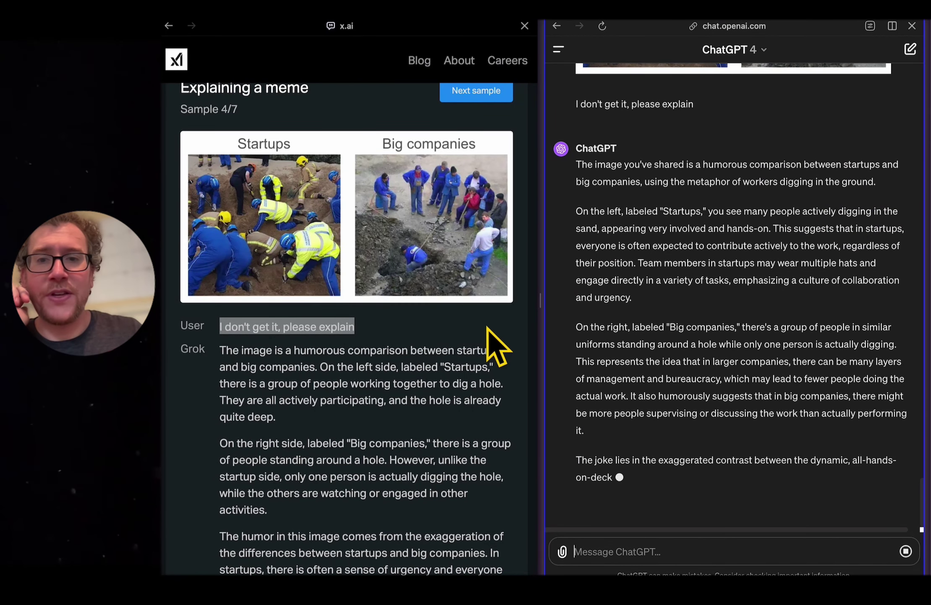
Step: Compare Grok's meme explanation with ChatGPT's conclusion about all-hands startups versus hierarchical corporations
left_click_drag(233, 351, 377, 367)
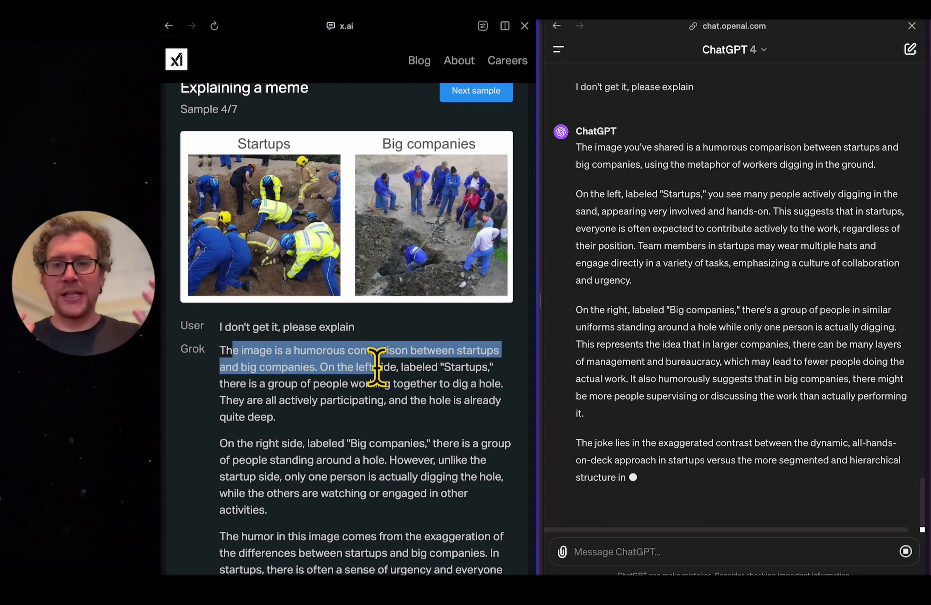
left_click(745, 204)
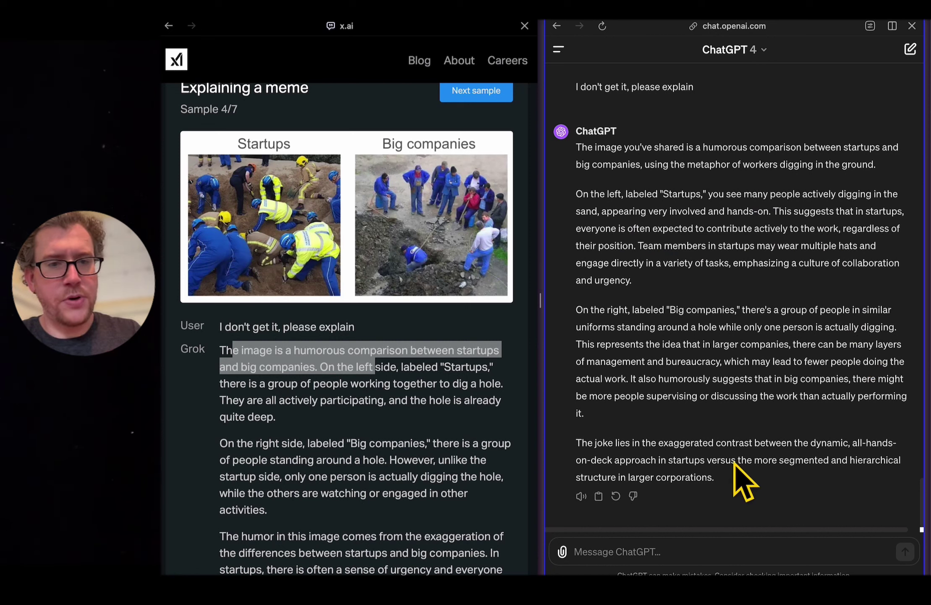
scroll(405, 441, "down", 3)
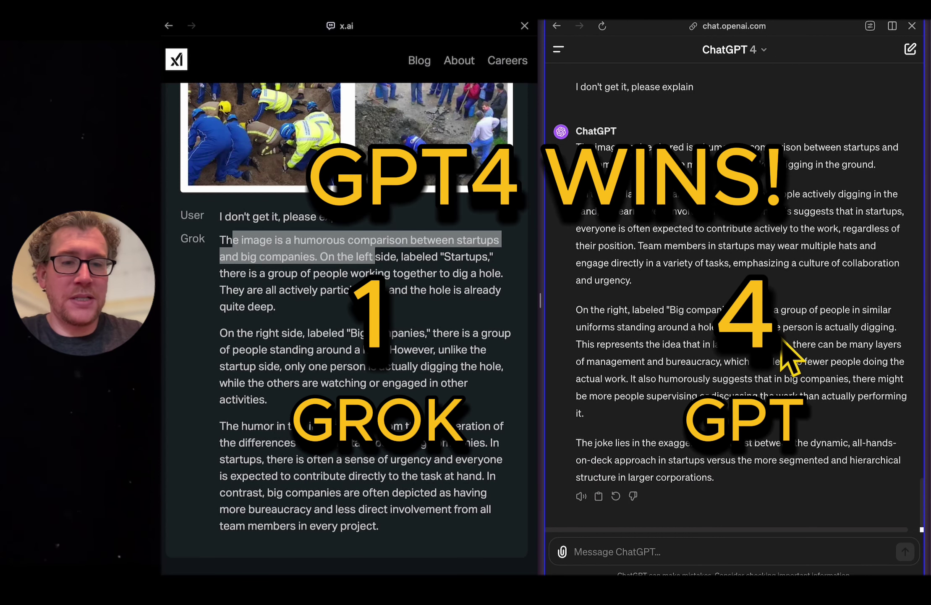
left_click_drag(576, 442, 738, 492)
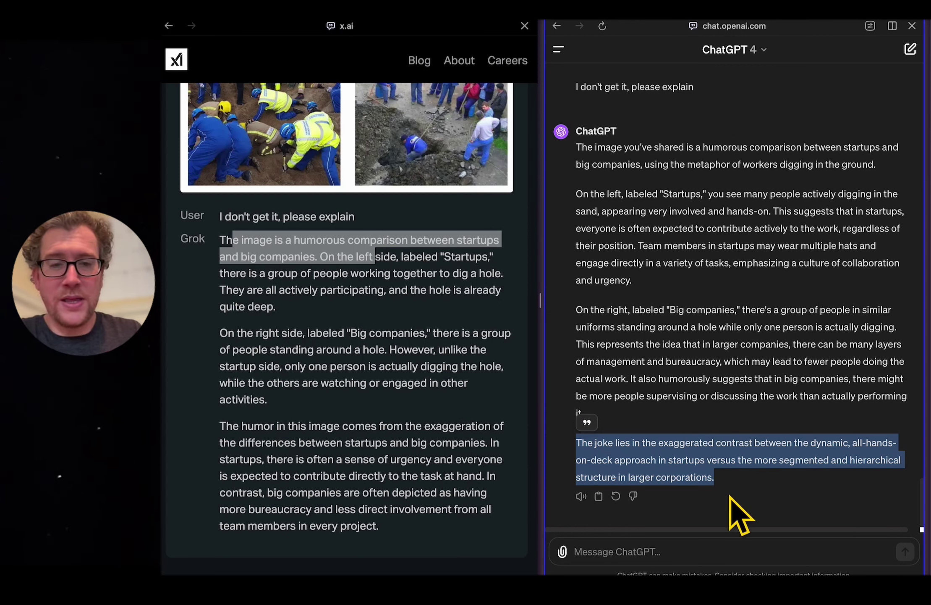
left_click(707, 473)
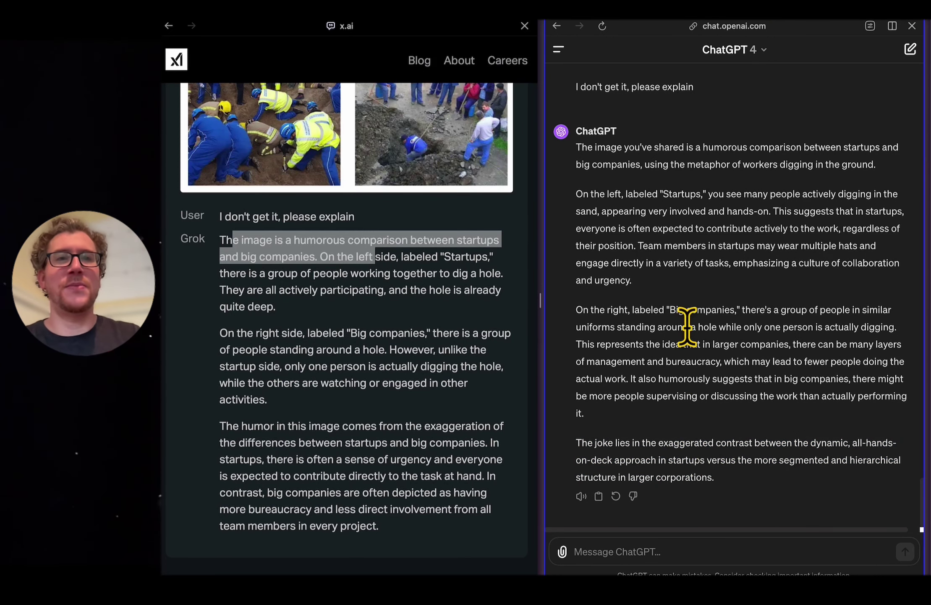
Step: Advance x.ai to sample 5/7, Converting a table to csv, showing Grok's medal-table CSV
left_click(443, 339)
scroll(447, 343, "up", 5)
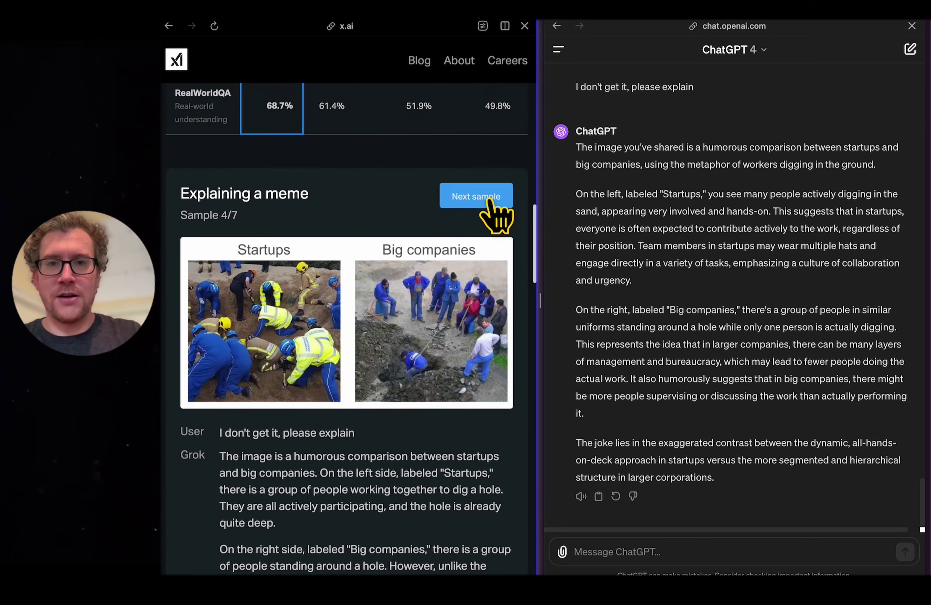
left_click(491, 197)
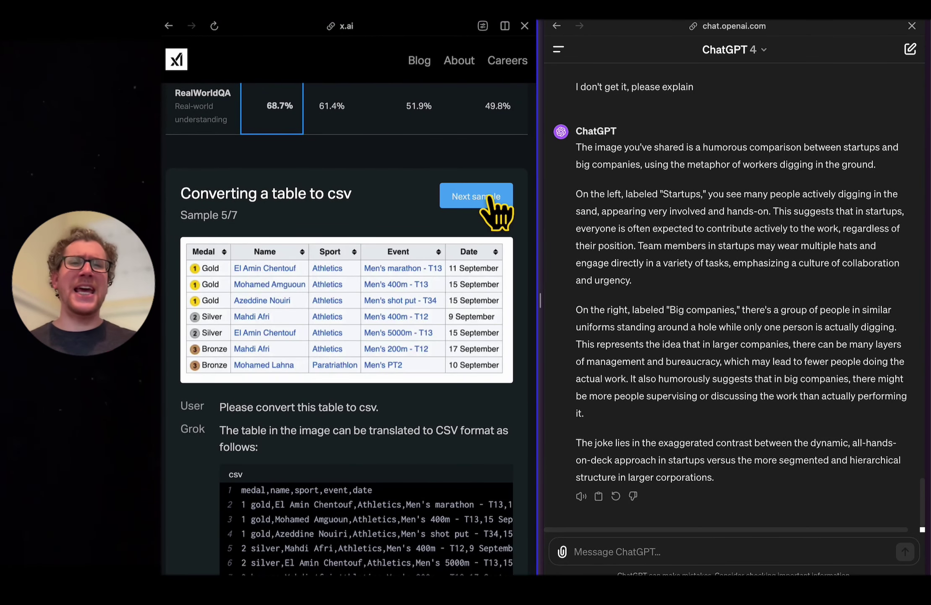
scroll(328, 245, "up", 8)
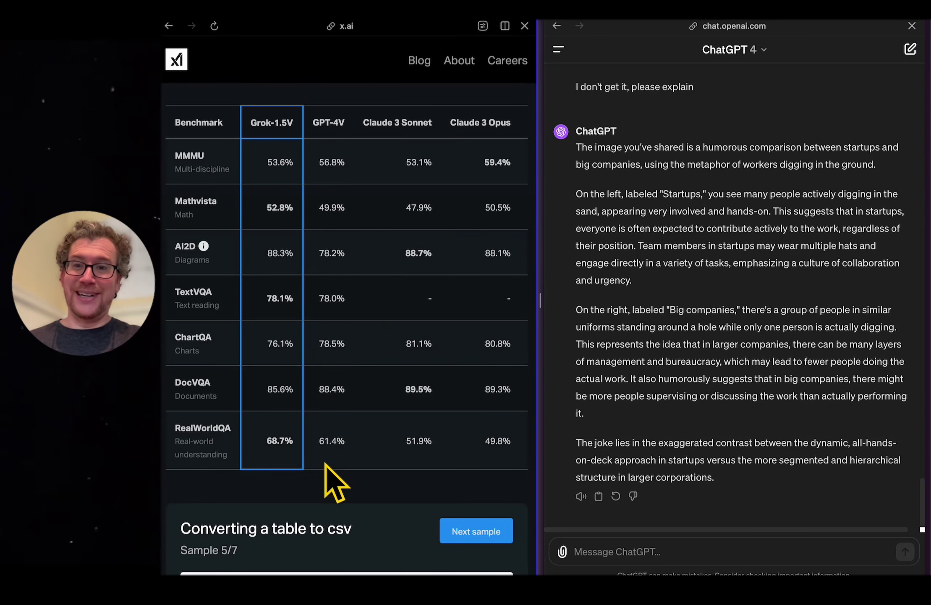
scroll(324, 462, "down", 9)
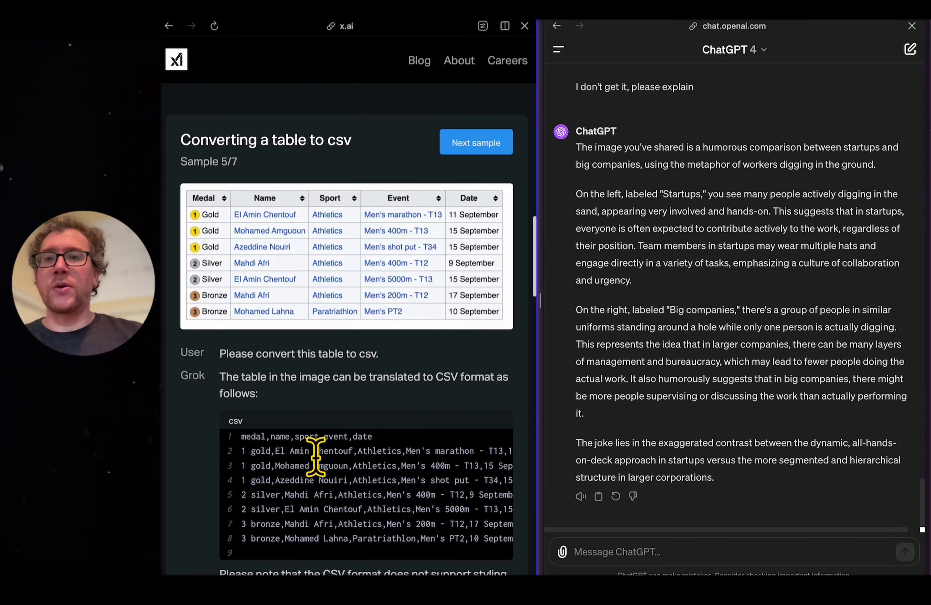
scroll(315, 458, "down", 1)
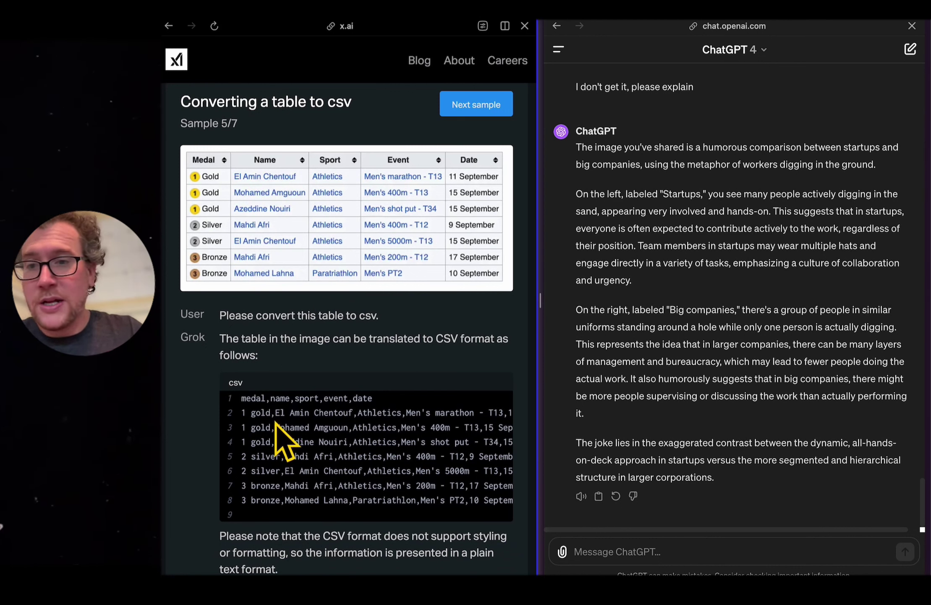
mouse_move(242, 413)
left_mouse_down()
mouse_move(269, 413)
mouse_move(241, 427)
left_mouse_up()
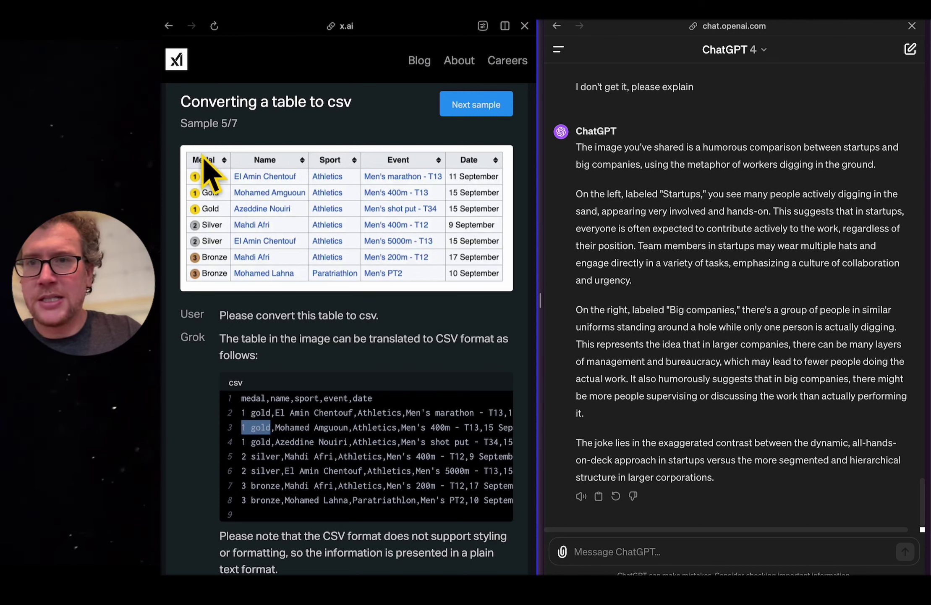
Step: Copy the medal table image from the x.ai sample into the ChatGPT message
left_click(360, 395)
right_click(357, 241)
left_click(404, 290)
left_click(630, 551)
key("super+v")
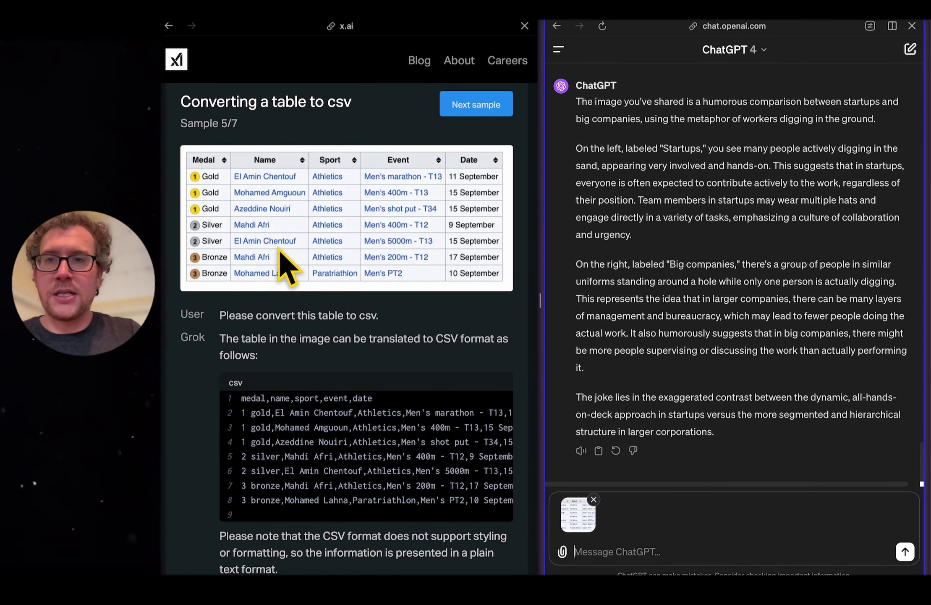
Step: Add Grok's original convert-to-csv prompt to the message and send it
triple_click(353, 317)
key("super+c")
left_click(738, 520)
key("super+v")
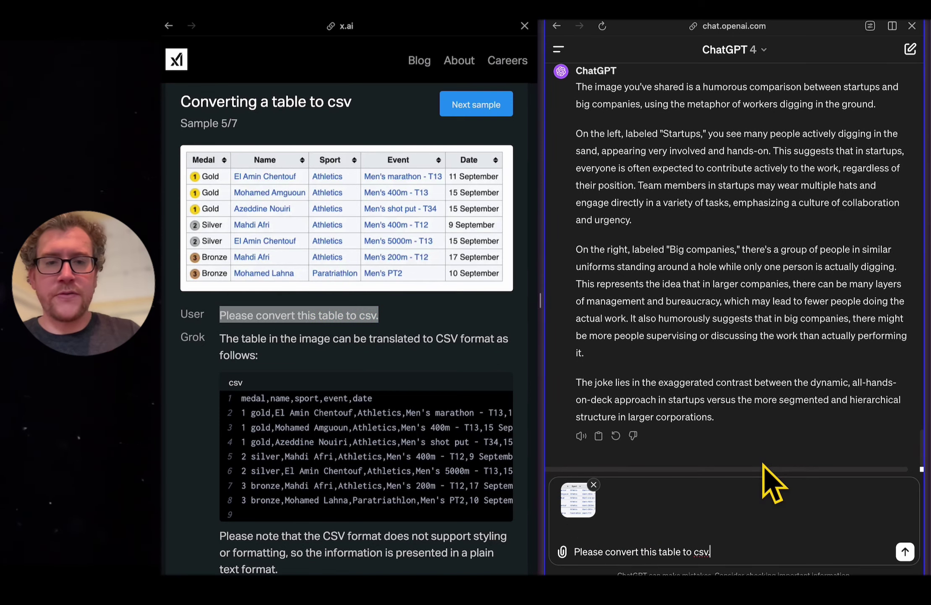
key("shift+Return")
key("BackSpace")
key("Return")
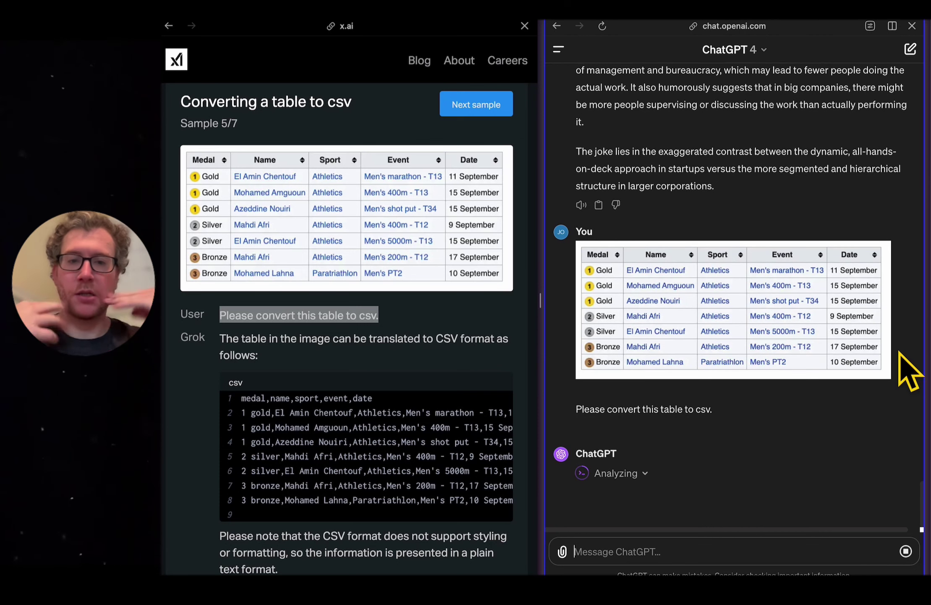
Step: Expand the Analyzing section to view ChatGPT's Python code ending in a ValueError
left_click(646, 473)
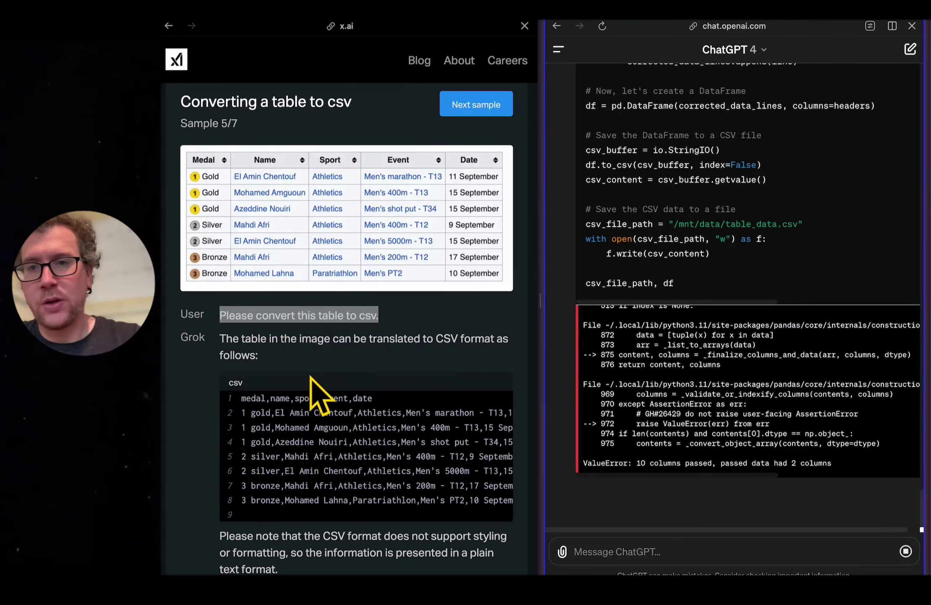
scroll(401, 413, "down", 2)
scroll(401, 399, "up", 1)
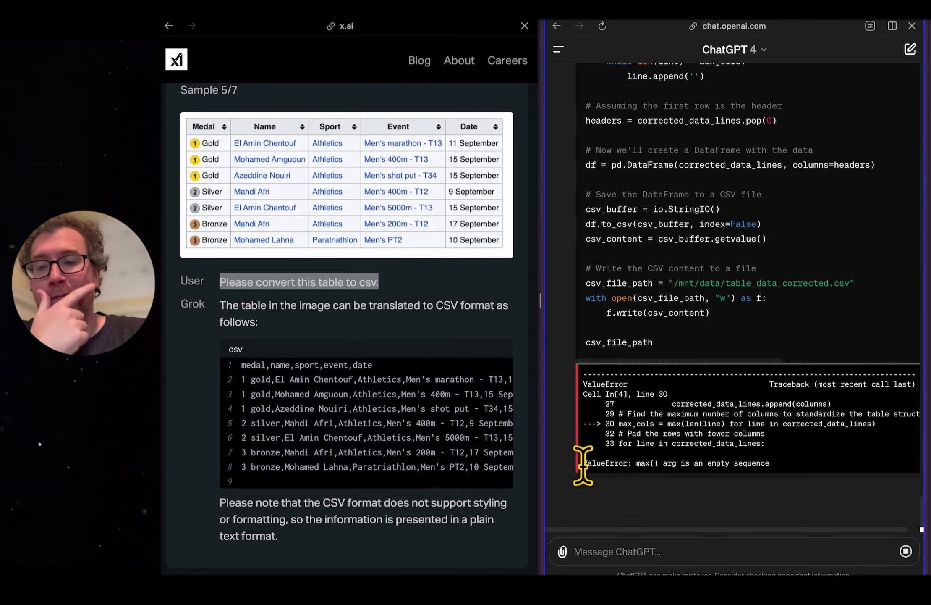
Step: Stop the failing Python run and write a vision-only note followed by Grok's prompt
left_click(906, 551)
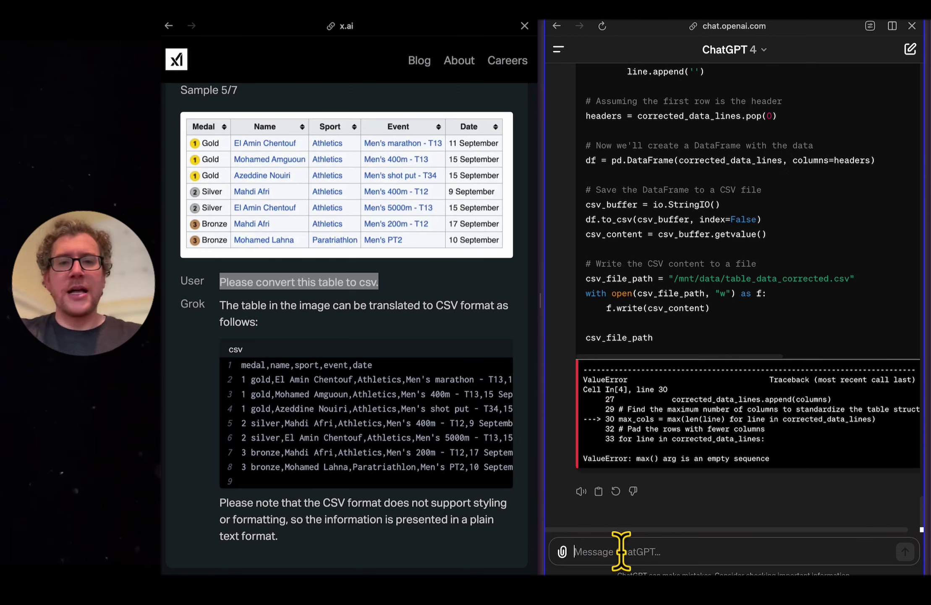
type("using vision only, no python,")
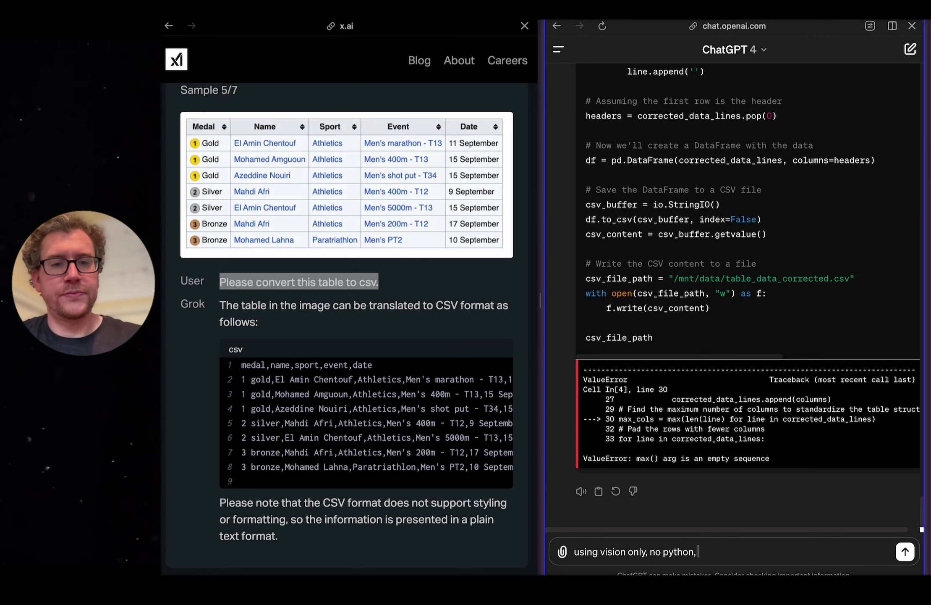
key("super+v")
Step: Resend the medal table image and review the CSV header of the reply
right_click(255, 131)
left_click(299, 180)
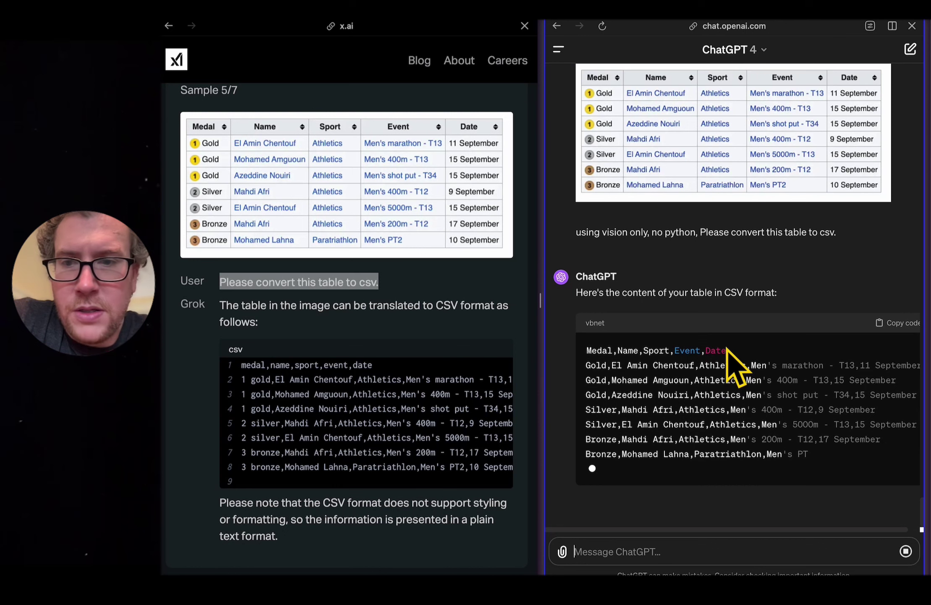
left_click_drag(727, 351, 581, 345)
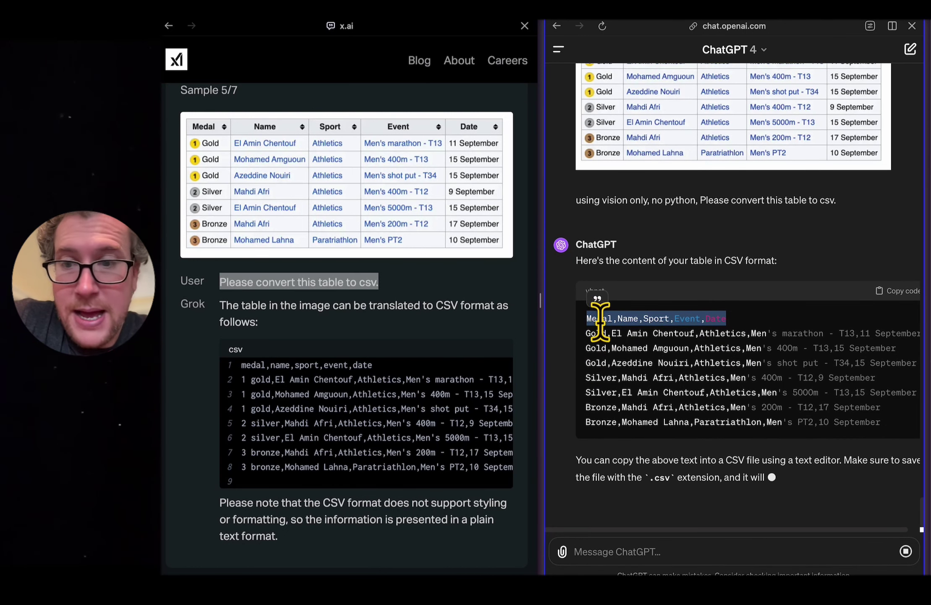
left_click(590, 332)
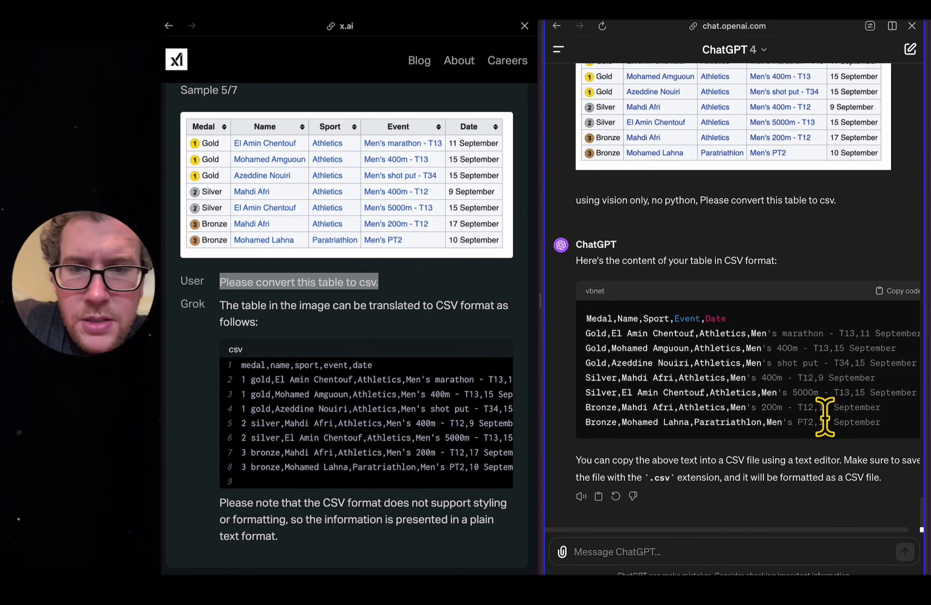
scroll(825, 417, "right", 1)
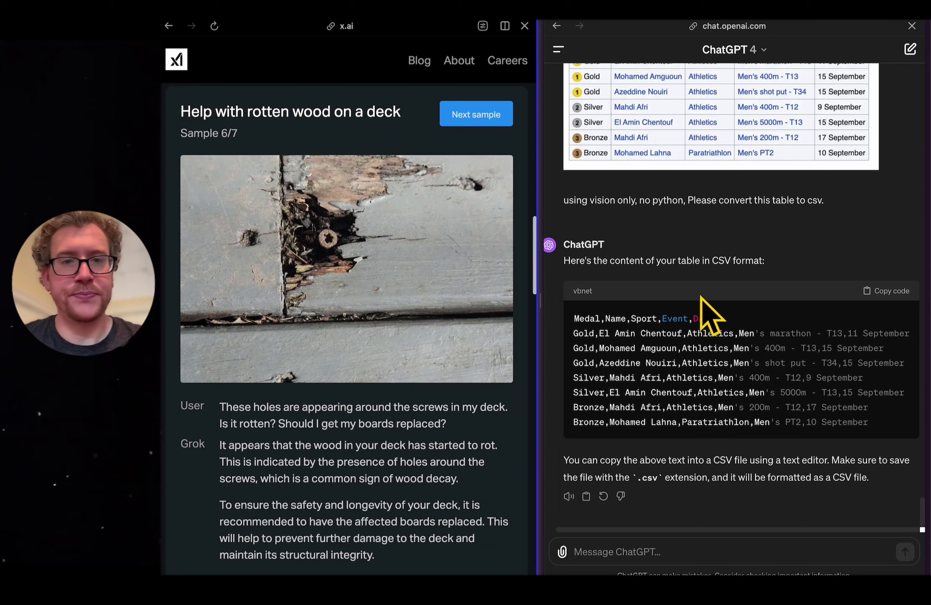
Step: Scroll the x.ai page to sample 6/7 and select its rotten deck question
scroll(701, 297, "down", 1)
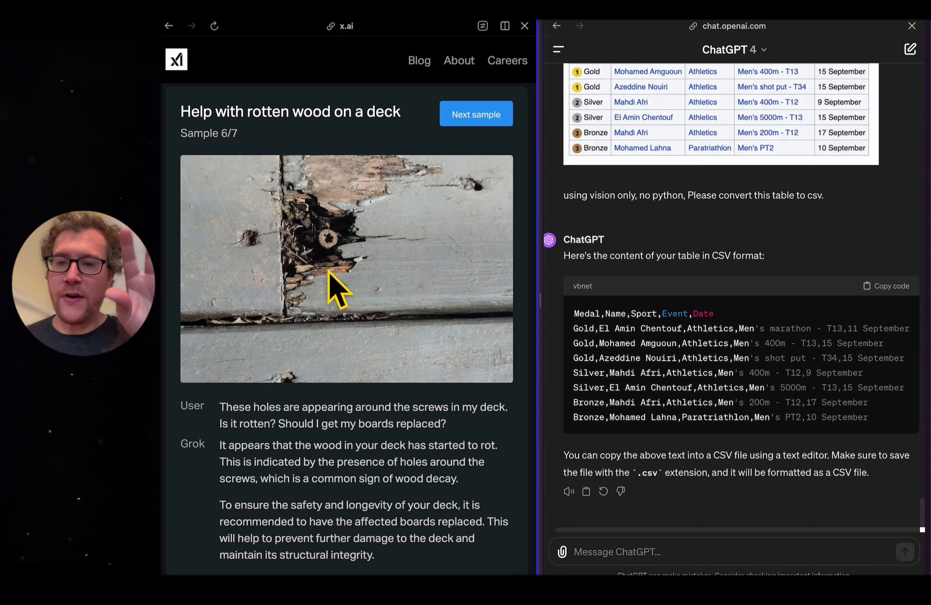
left_click_drag(448, 424, 213, 410)
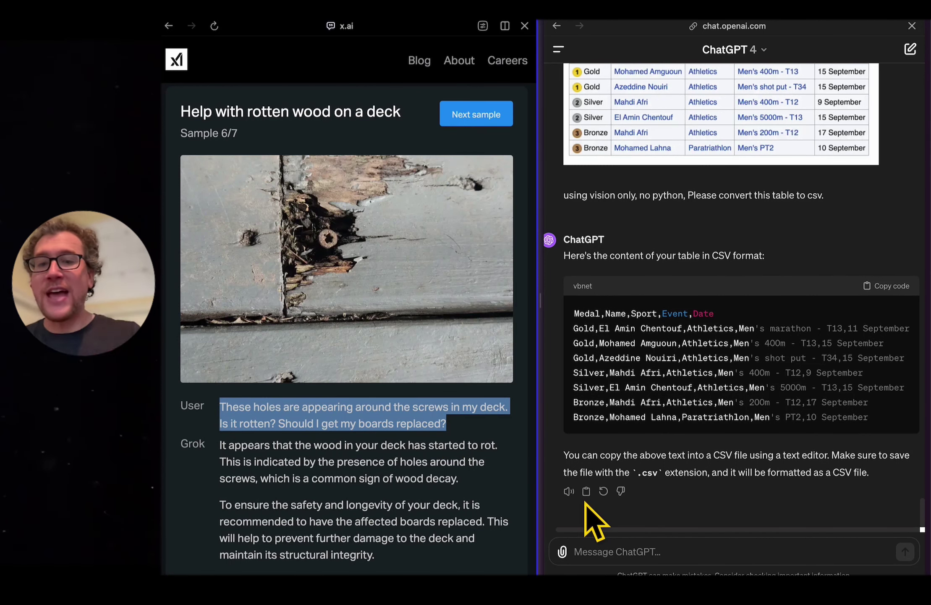
Step: Send the deck question to ChatGPT with its leading word 'These' removed
left_click(617, 548)
key("super+v")
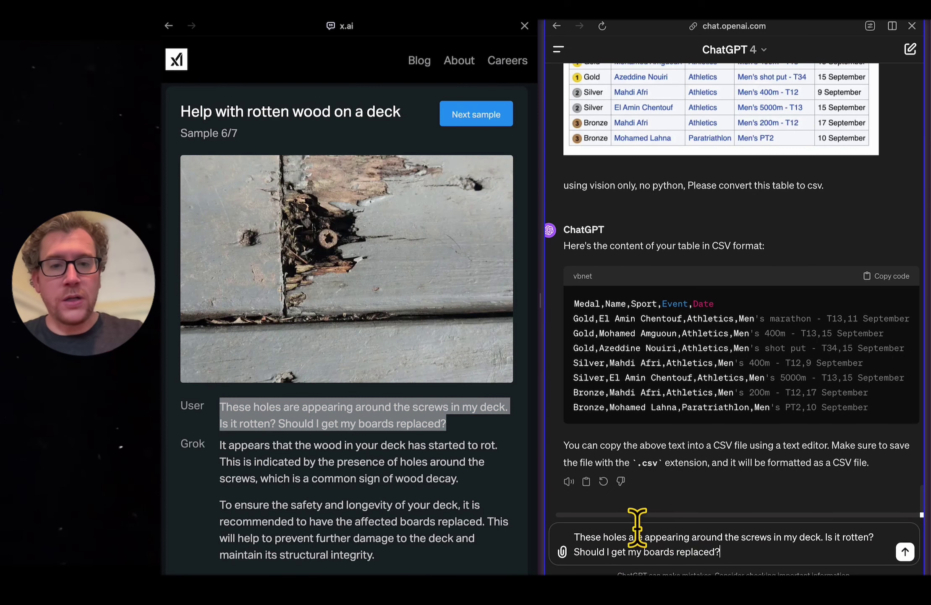
left_click(637, 536)
key("super+Up")
key("alt+shift+Right")
key("BackSpace")
key("Delete")
key("shift+Return")
key("BackSpace")
key("Return")
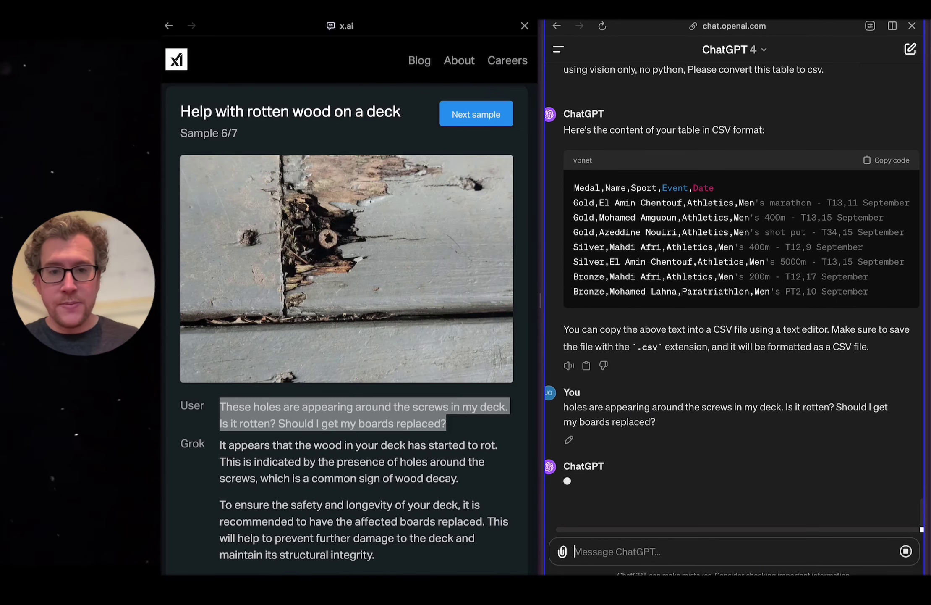
Step: Compare with Grok's sample answer, highlighting its rot verdict and reselecting the deck question
scroll(380, 444, "down", 1)
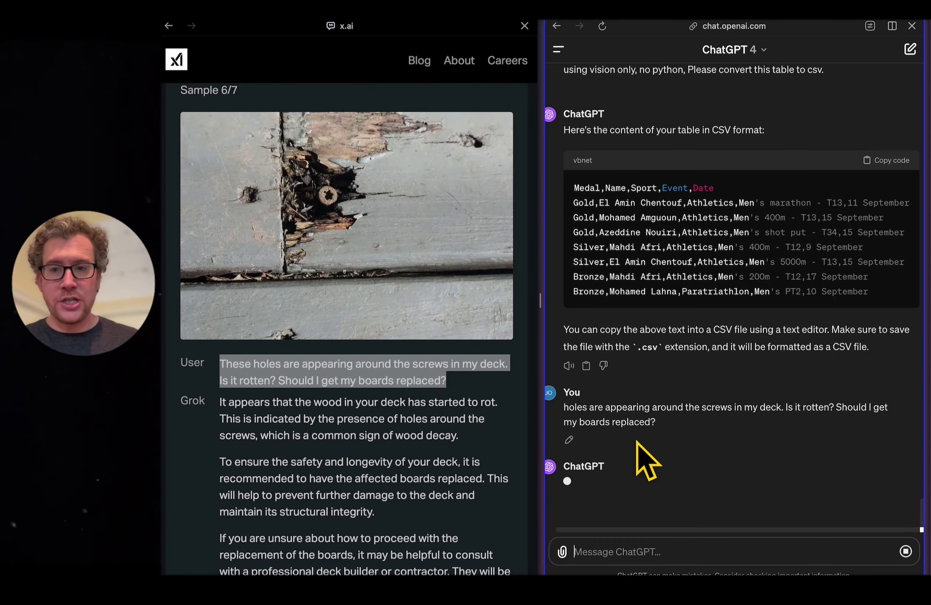
scroll(260, 447, "down", 1)
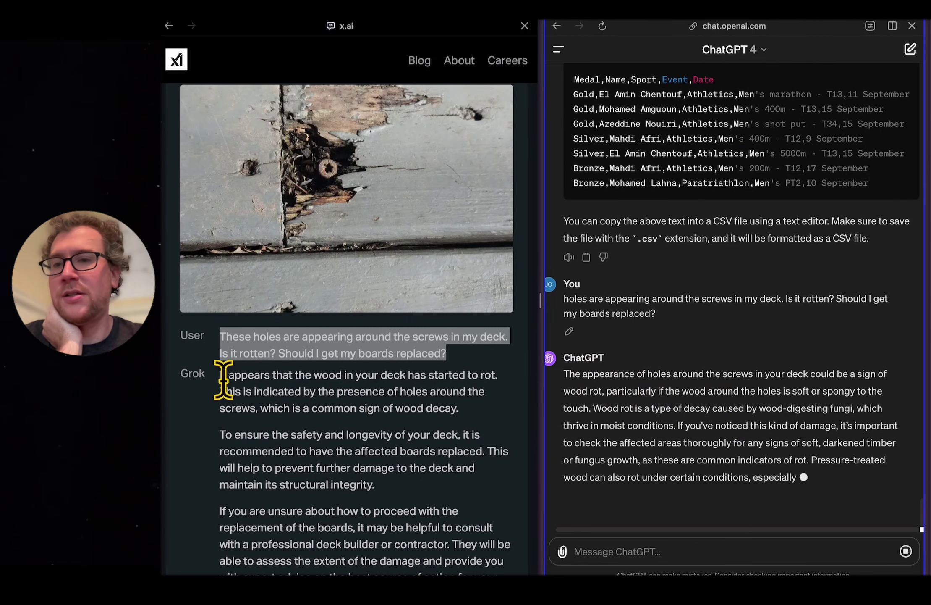
left_click_drag(222, 377, 291, 381)
left_click(291, 380)
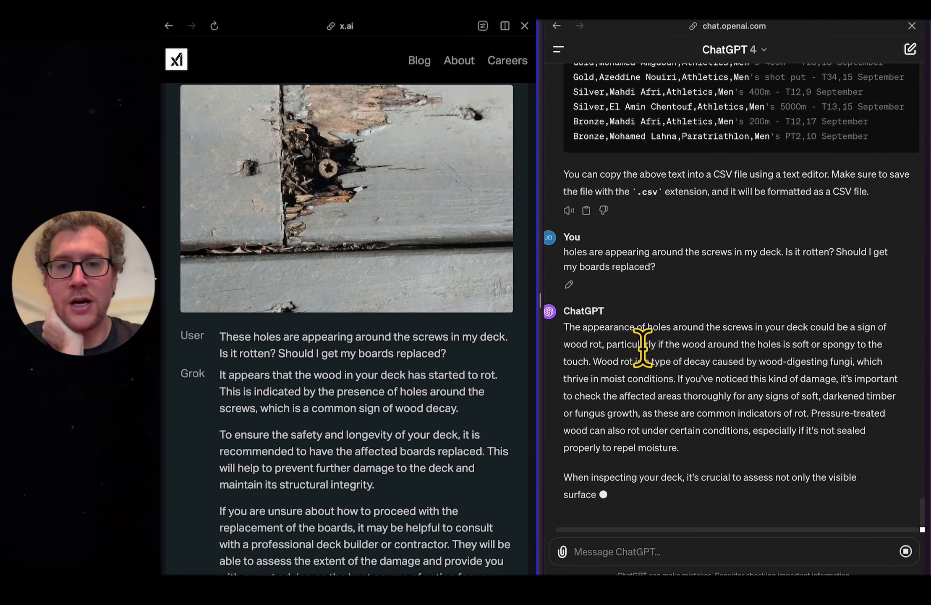
left_click_drag(229, 375, 499, 376)
left_click(647, 374)
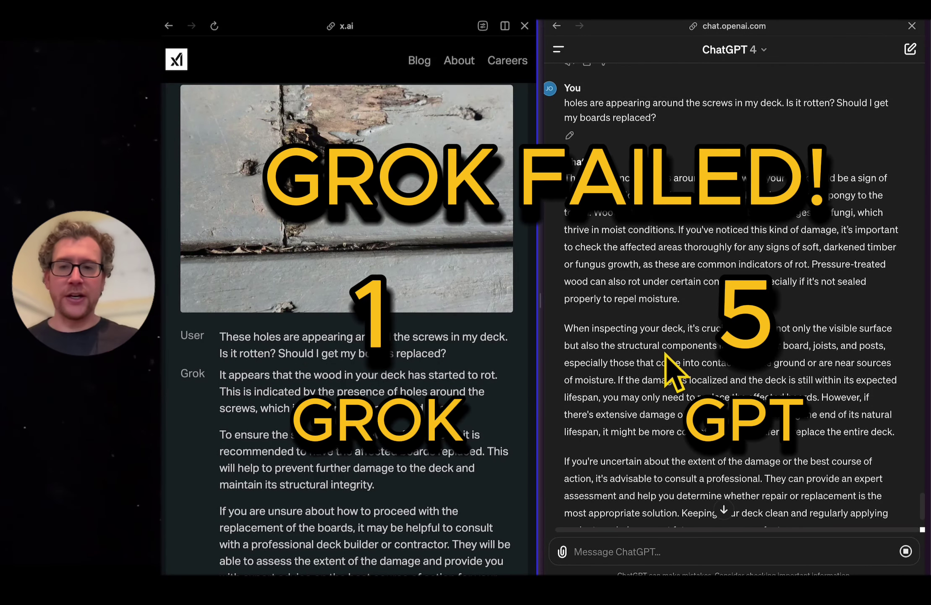
scroll(432, 383, "up", 2)
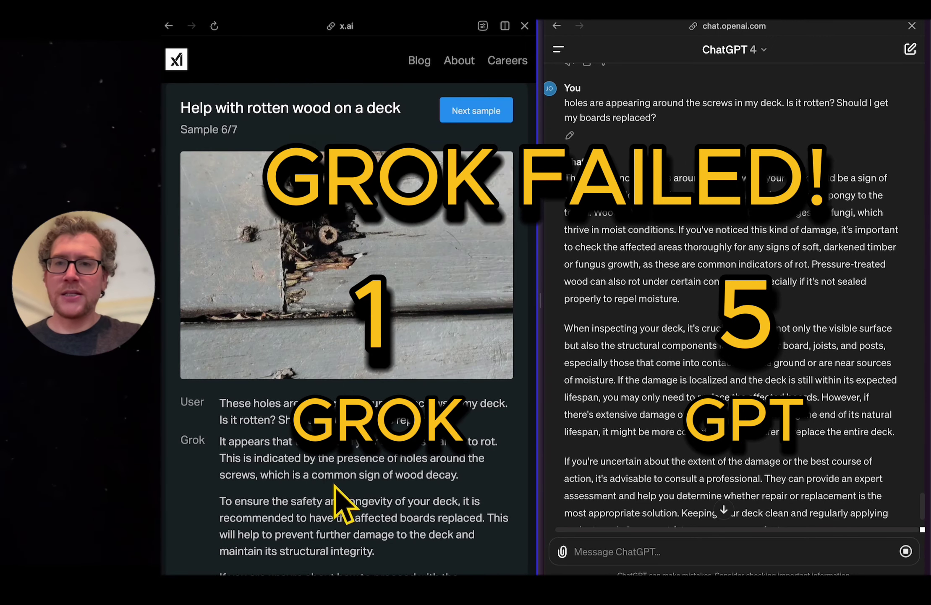
left_click_drag(447, 404, 224, 397)
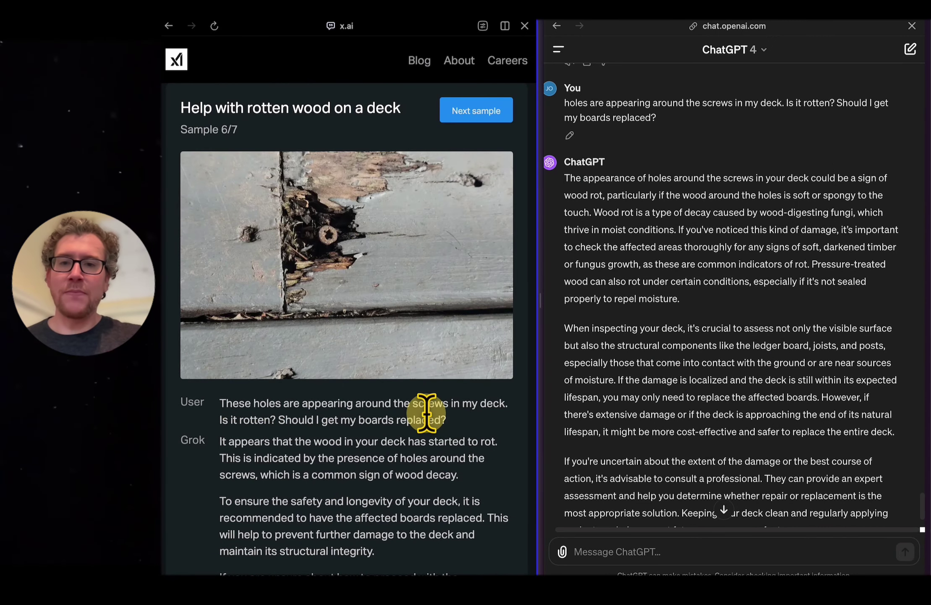
left_click_drag(446, 420, 218, 405)
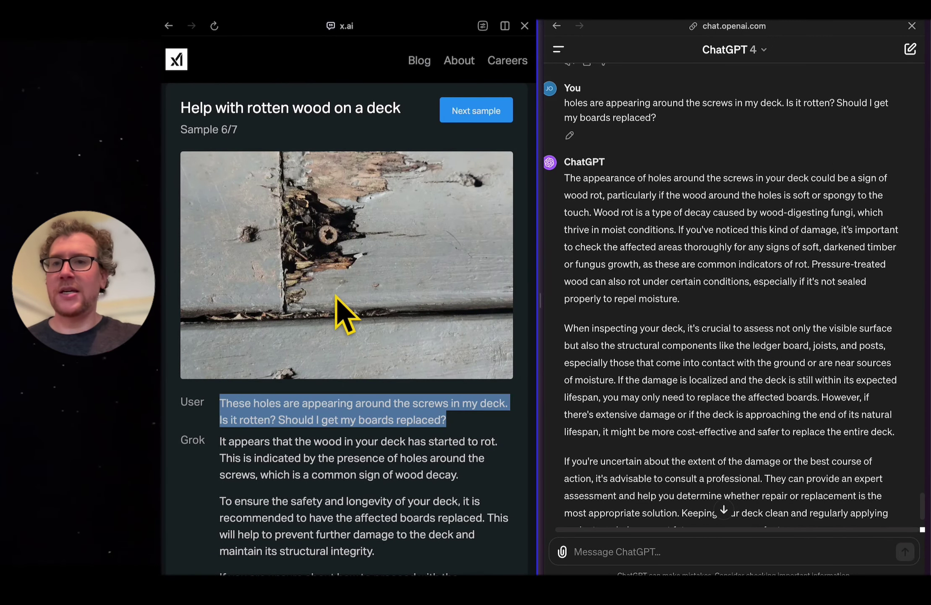
Step: Scroll x.ai to the RealWorldQA pizza cutter versus scissors question and ChatGPT's reply to its end
left_click(330, 456)
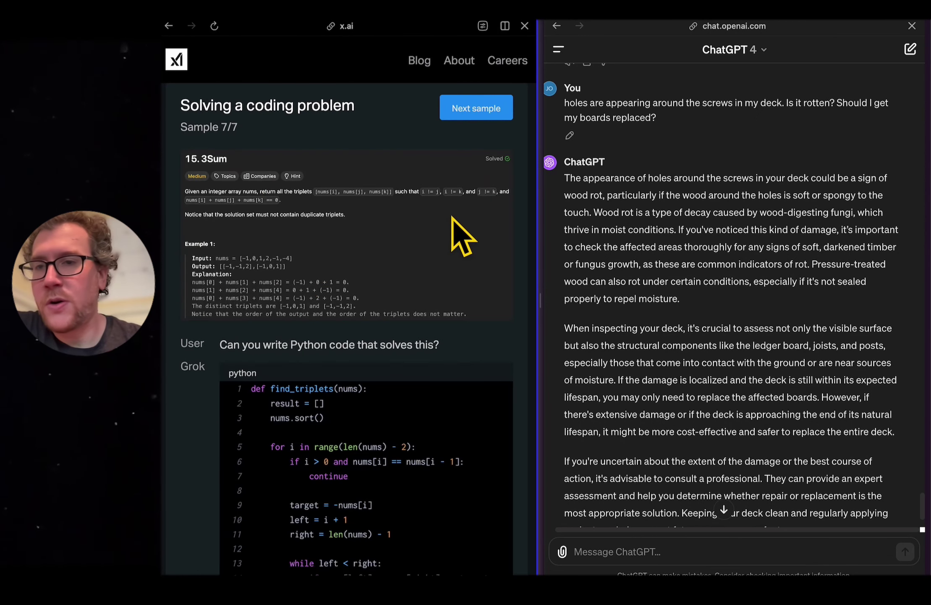
scroll(439, 242, "down", 2)
scroll(315, 462, "down", 10)
scroll(321, 486, "up", 10)
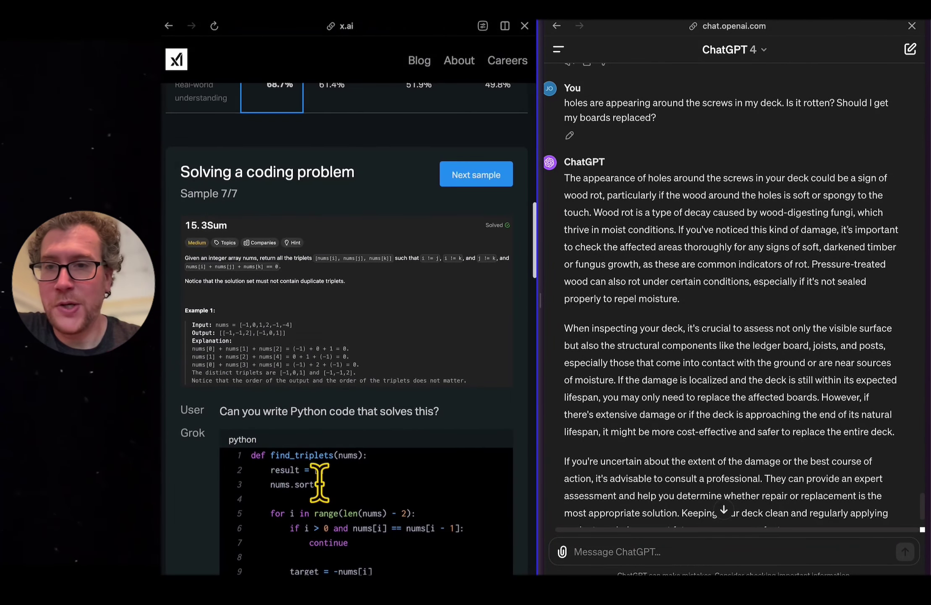
scroll(321, 486, "down", 10)
scroll(370, 252, "up", 7)
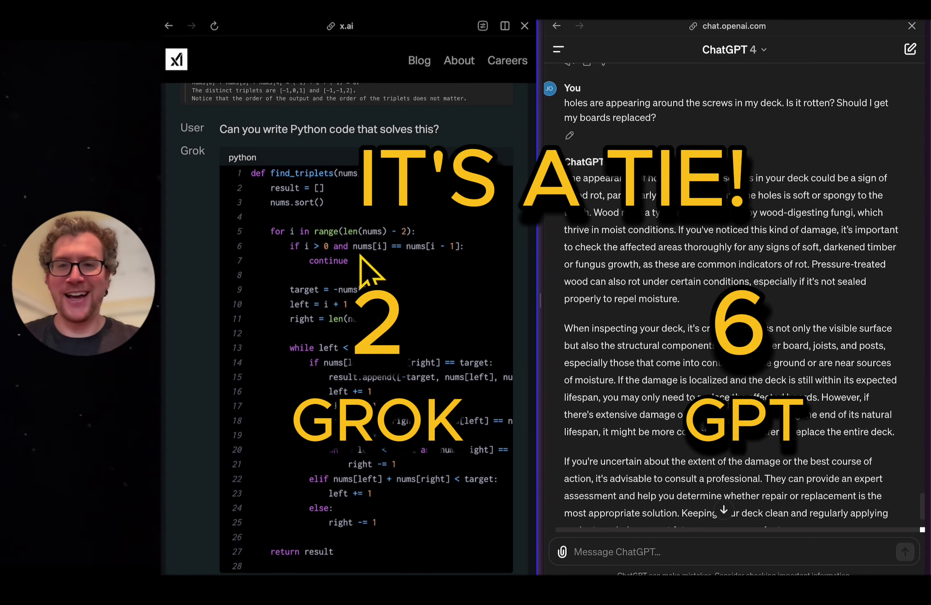
scroll(361, 258, "down", 8)
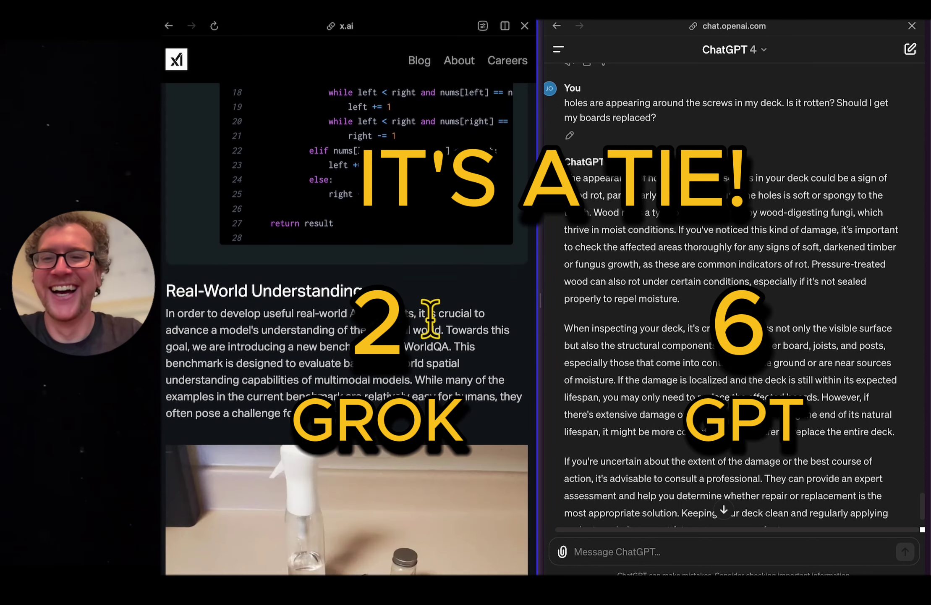
scroll(442, 320, "down", 8)
scroll(254, 162, "up", 7)
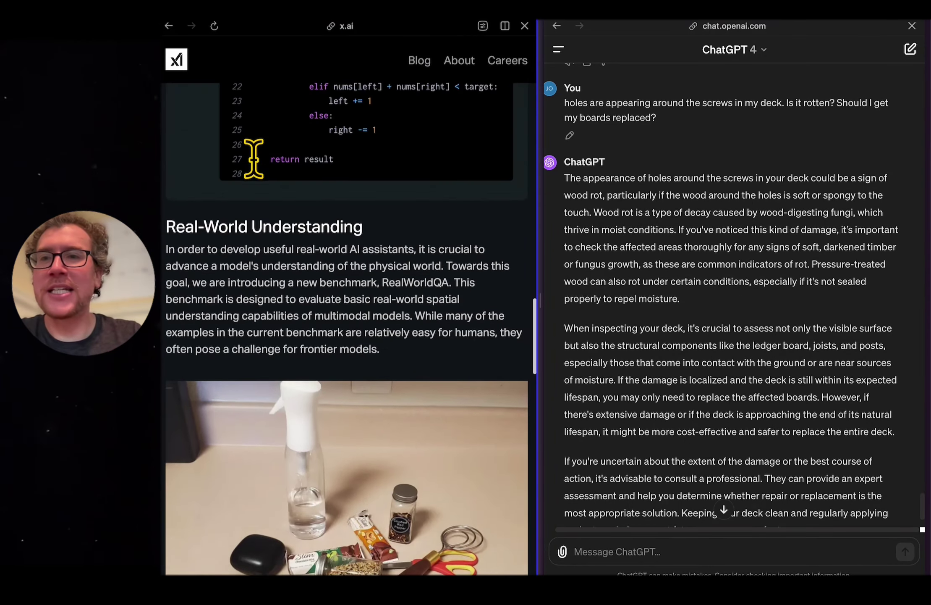
scroll(269, 202, "down", 5)
scroll(291, 267, "up", 2)
scroll(797, 309, "down", 3)
scroll(344, 302, "down", 2)
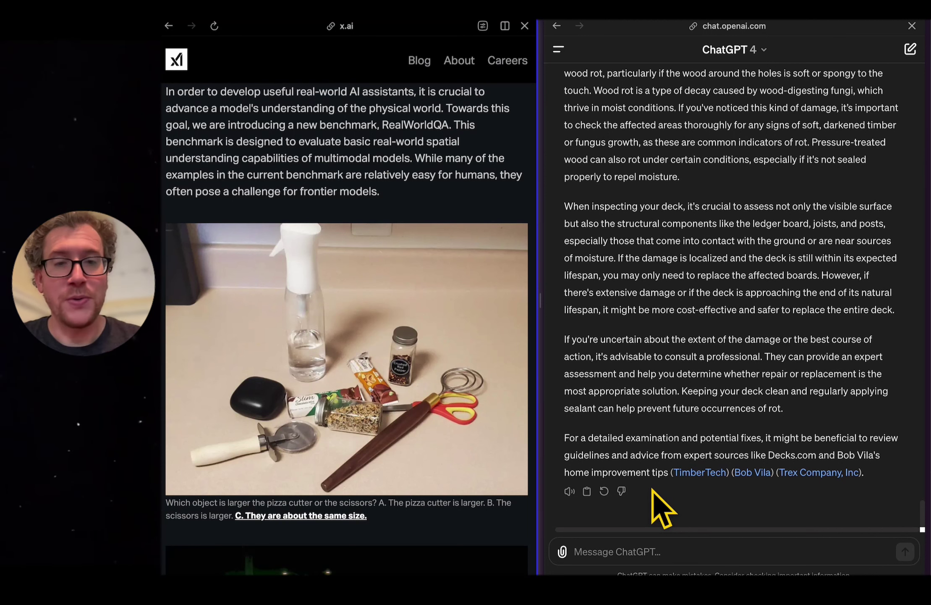
Step: Send the pizza cutter photo with its size question caption to ChatGPT
left_click(642, 544)
key("super+v")
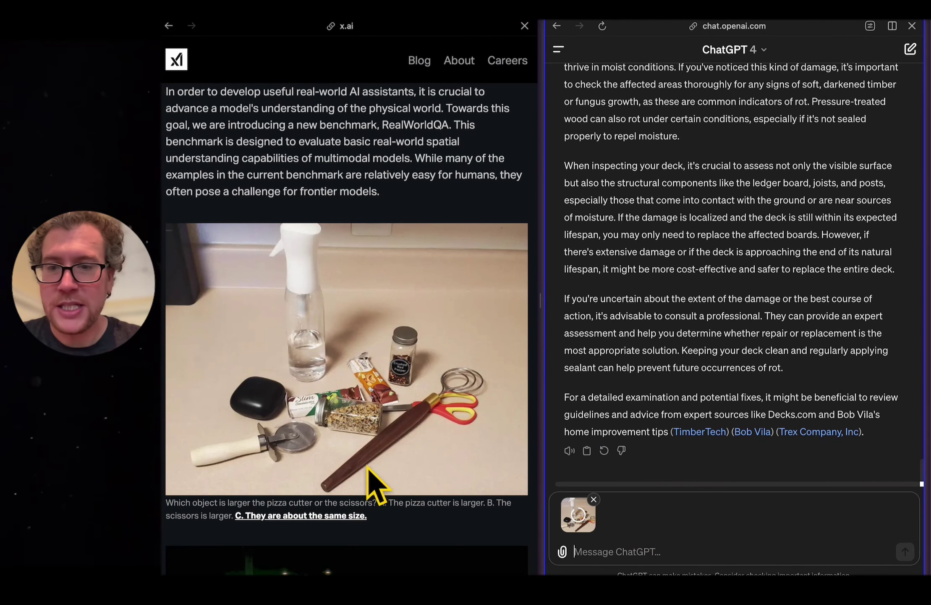
triple_click(168, 503)
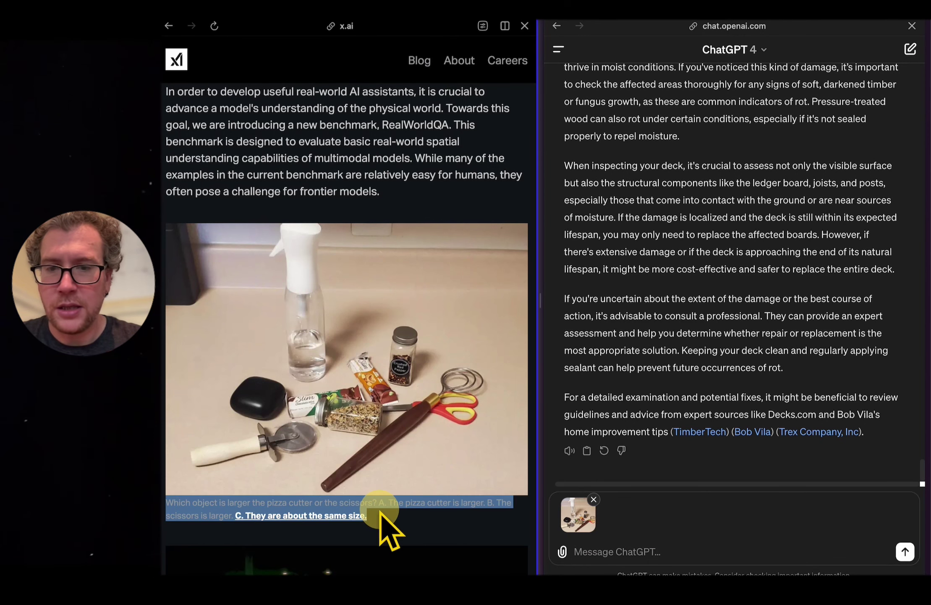
left_click_drag(389, 521, 623, 530)
key("Return")
Step: Scroll the blog to the night road photo and select its lane-turn question
scroll(467, 426, "down", 3)
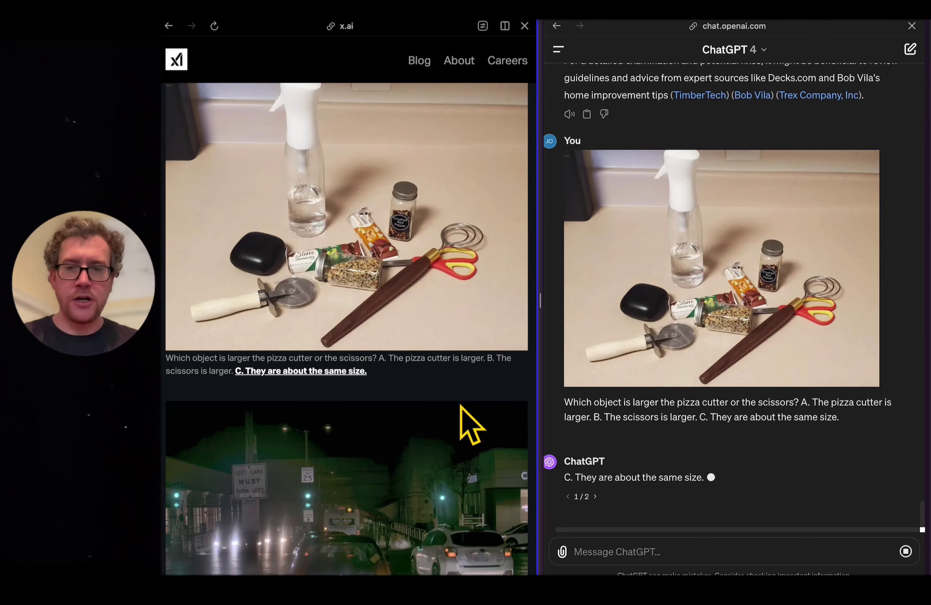
scroll(462, 407, "down", 5)
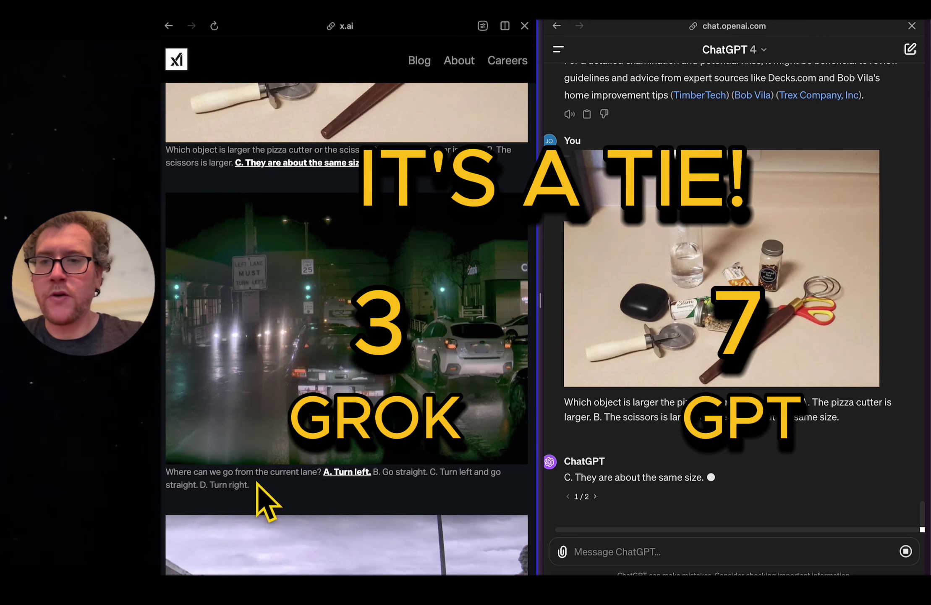
left_click_drag(251, 485, 168, 474)
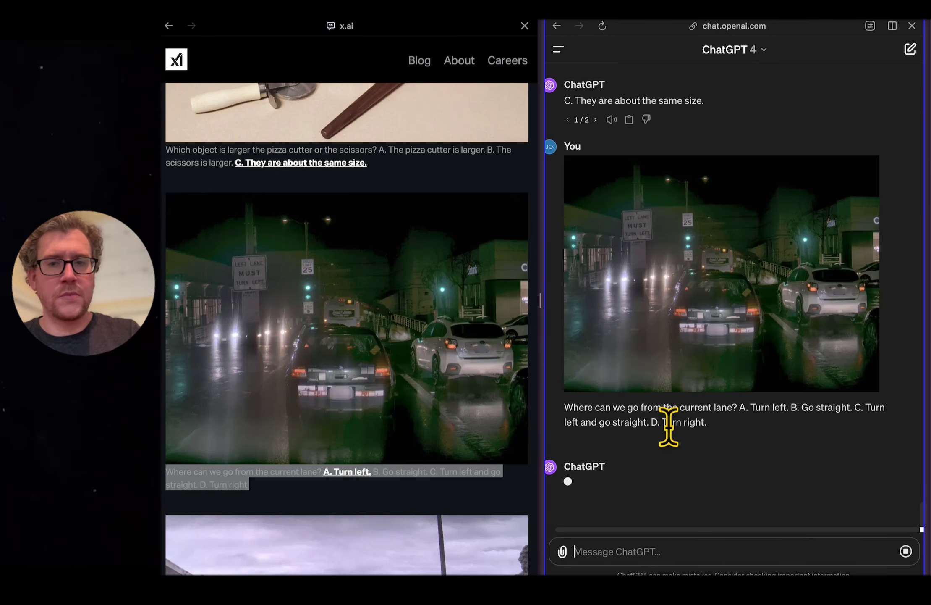
Step: Check the blog's answer 'A. Turn left' for the lane question
left_click(376, 472)
left_click_drag(327, 472, 374, 478)
left_click(378, 477)
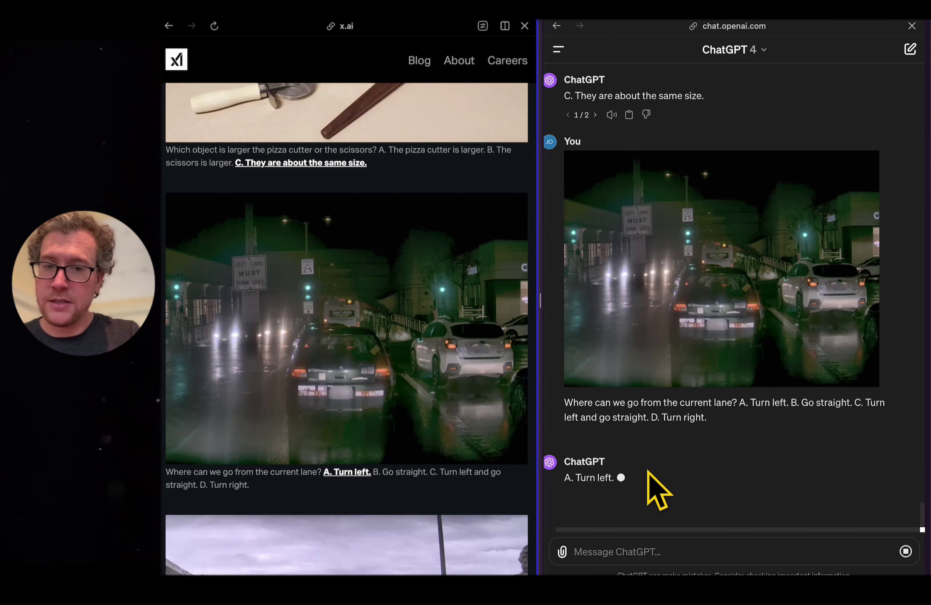
scroll(422, 452, "down", 5)
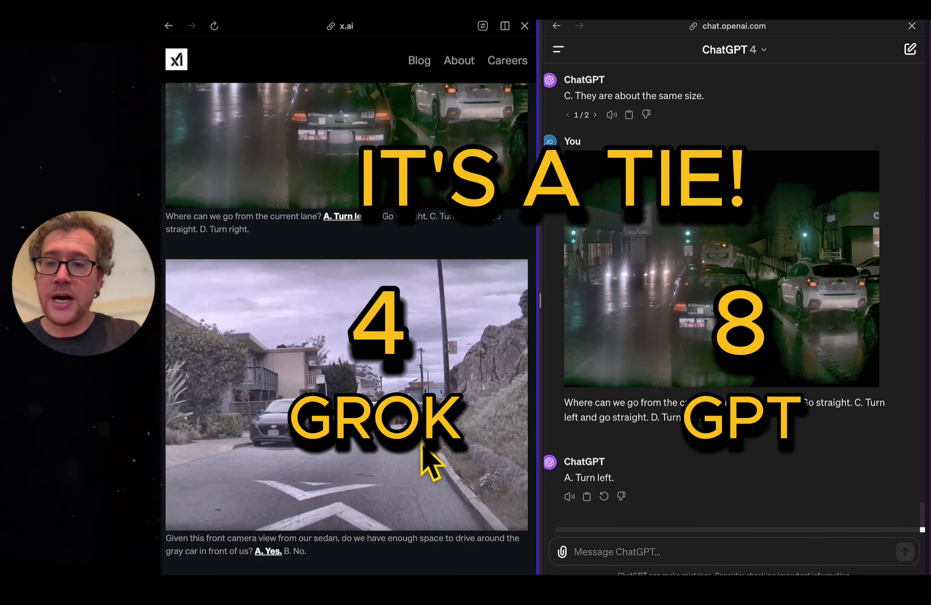
scroll(424, 453, "down", 1)
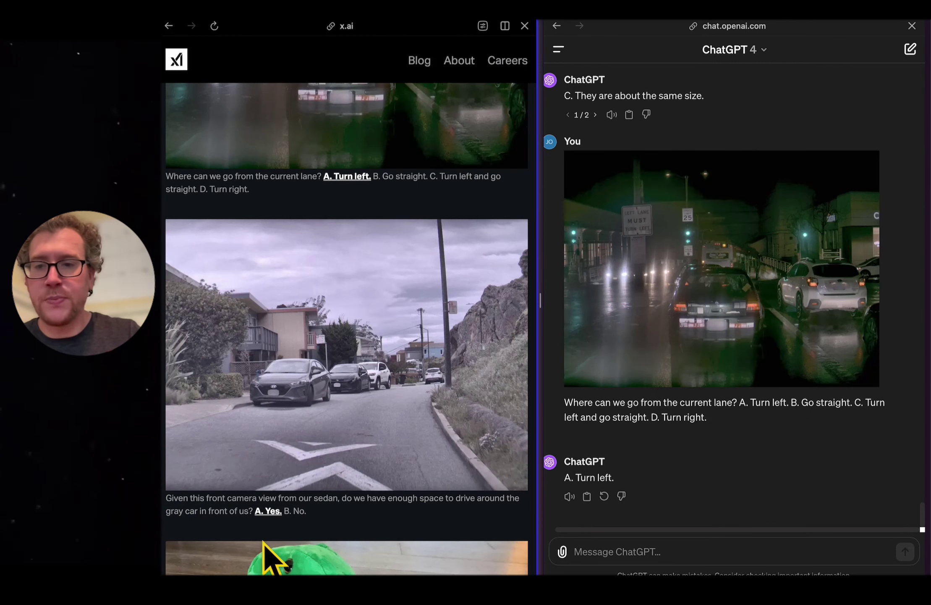
Step: Paste the sedan road photo into ChatGPT, review choices A. Yes / B. No, and copy the dinosaur photo
right_click(351, 293)
left_click(408, 339)
left_click(675, 553)
key("super+v")
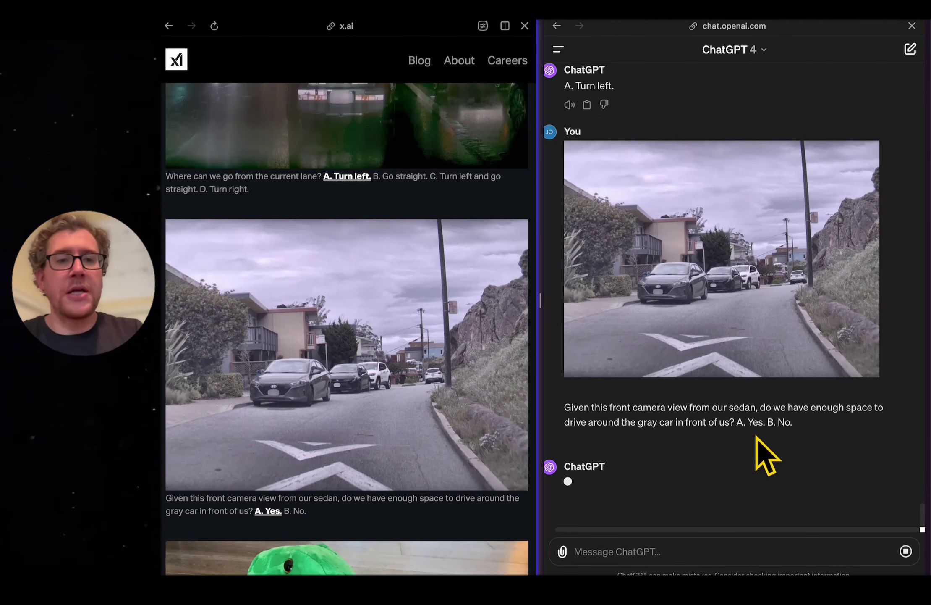
left_click_drag(796, 422, 738, 421)
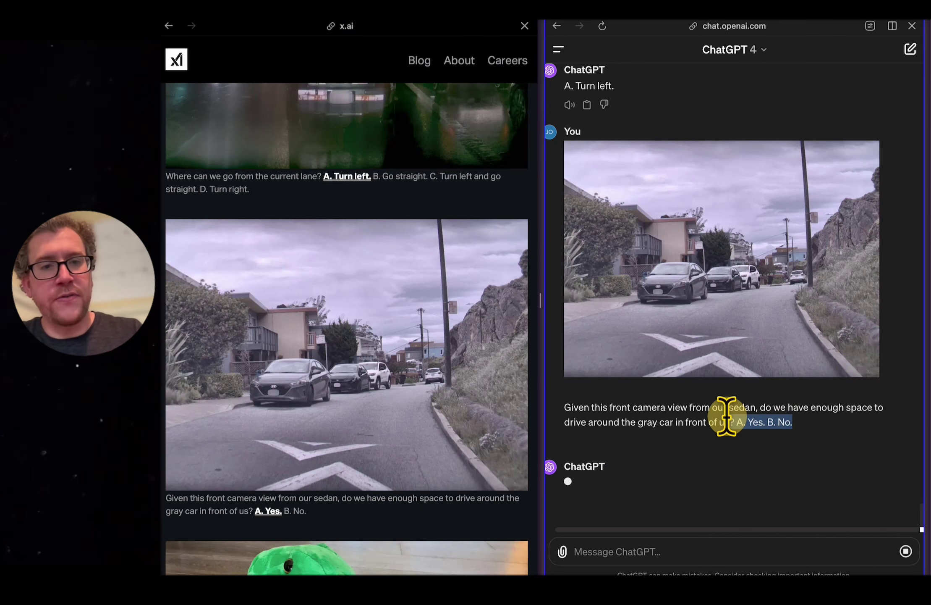
left_click(729, 418)
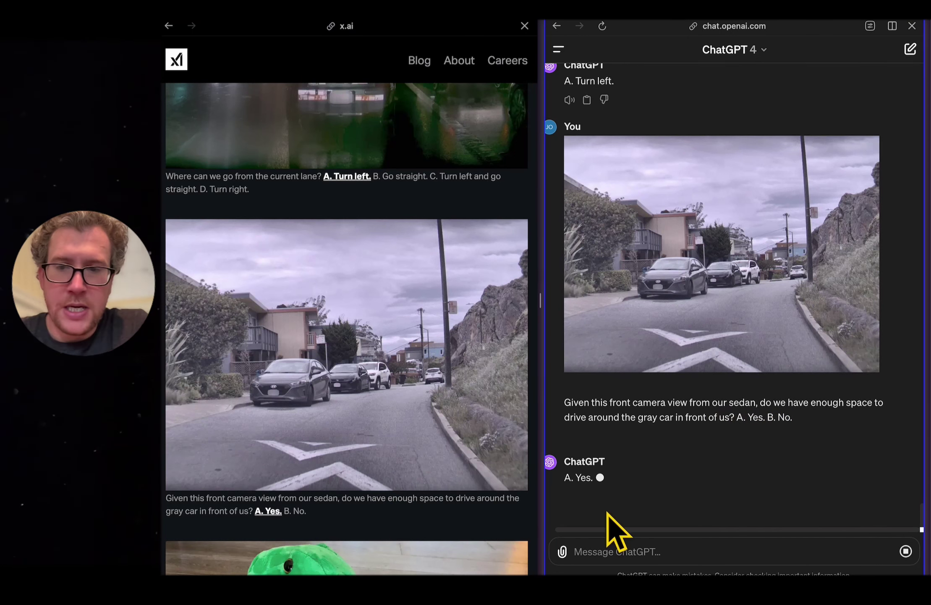
scroll(451, 471, "down", 5)
right_click(345, 353)
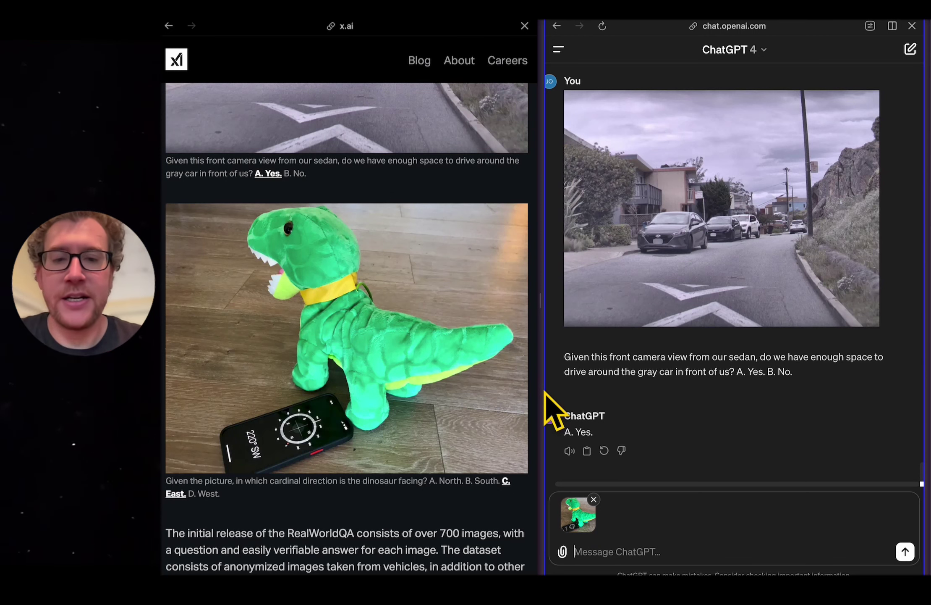
Step: Send the dinosaur direction question caption with its photo to ChatGPT
left_click_drag(222, 496, 166, 483)
key("super+c")
left_click(722, 551)
key("super+v")
key("Return")
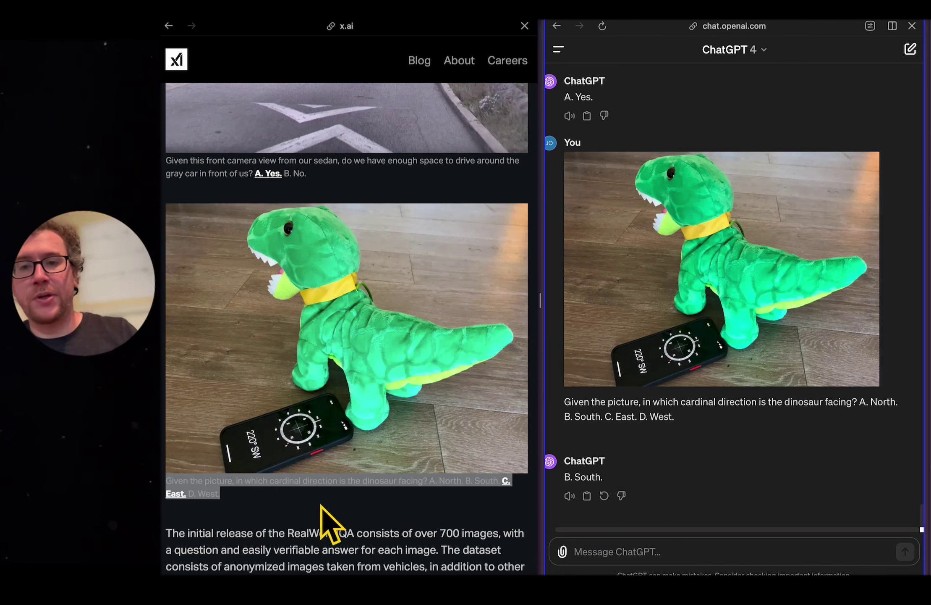
Step: Compare ChatGPT's 'B. South' with the blog's C. East and return the blog to its top
left_click(304, 500)
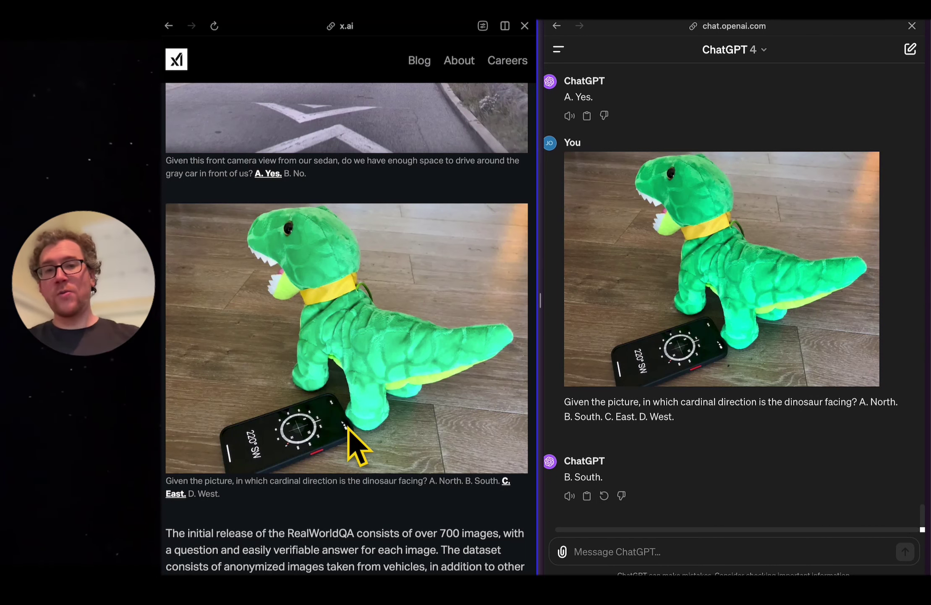
scroll(716, 307, "up", 8)
scroll(716, 308, "down", 8)
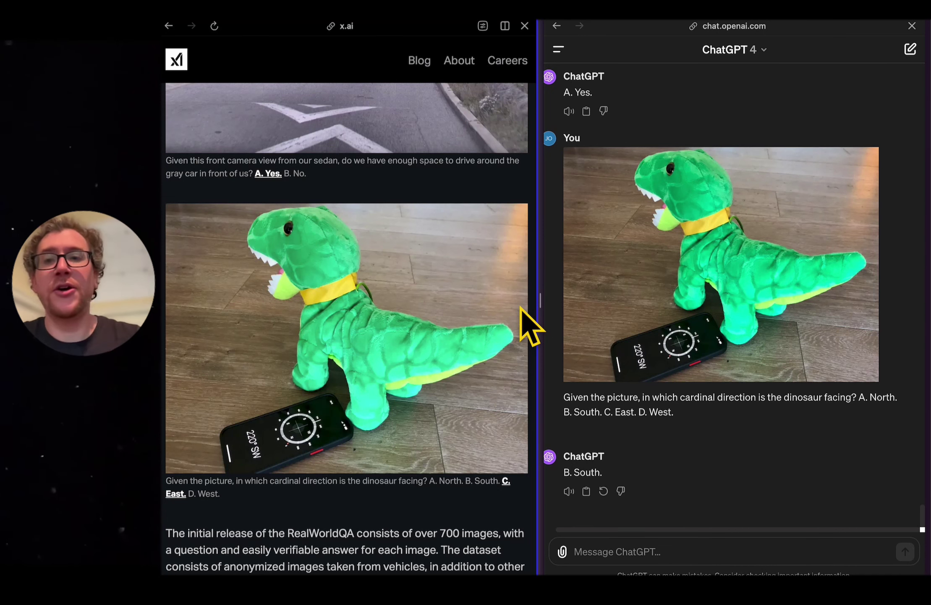
scroll(457, 508, "down", 8)
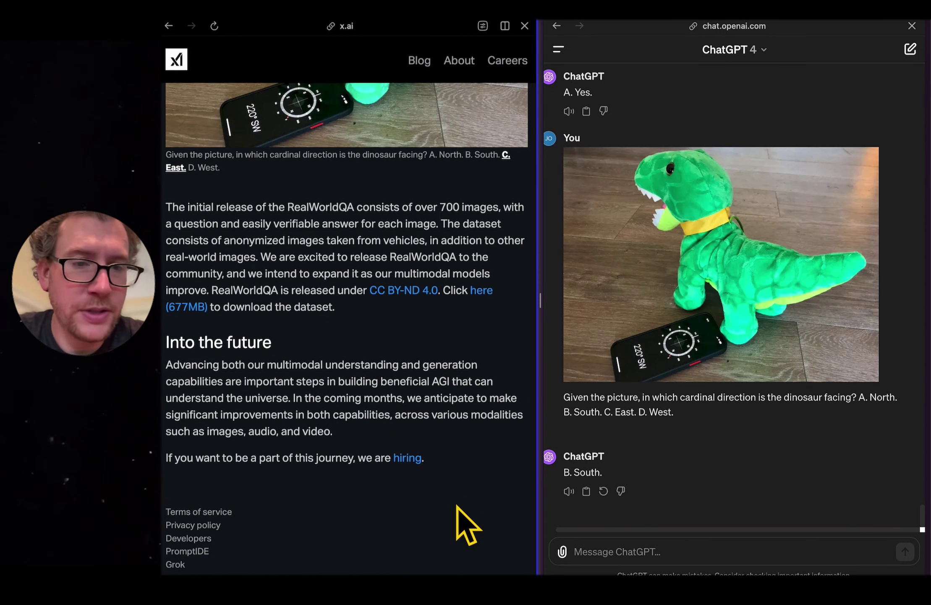
key("Home")
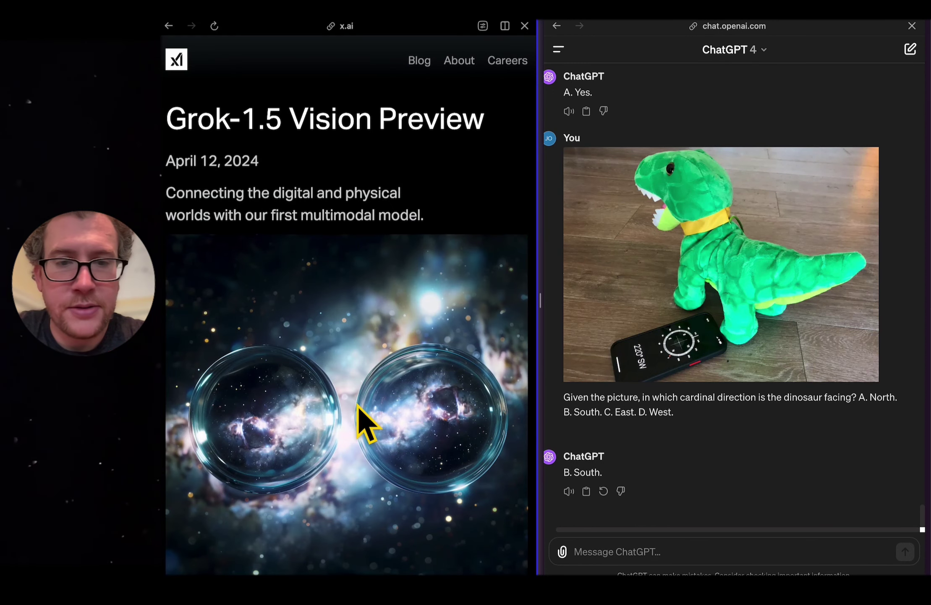